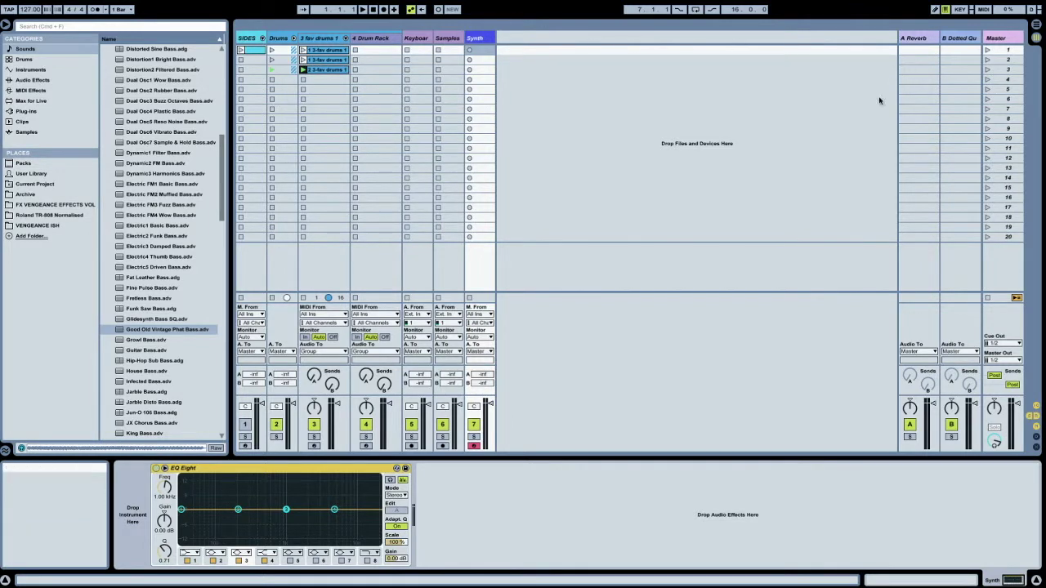
# Duplicate the Synth track and place the copy directly before the Keyboard track
pyautogui.click(319, 38)
pyautogui.click(324, 79)
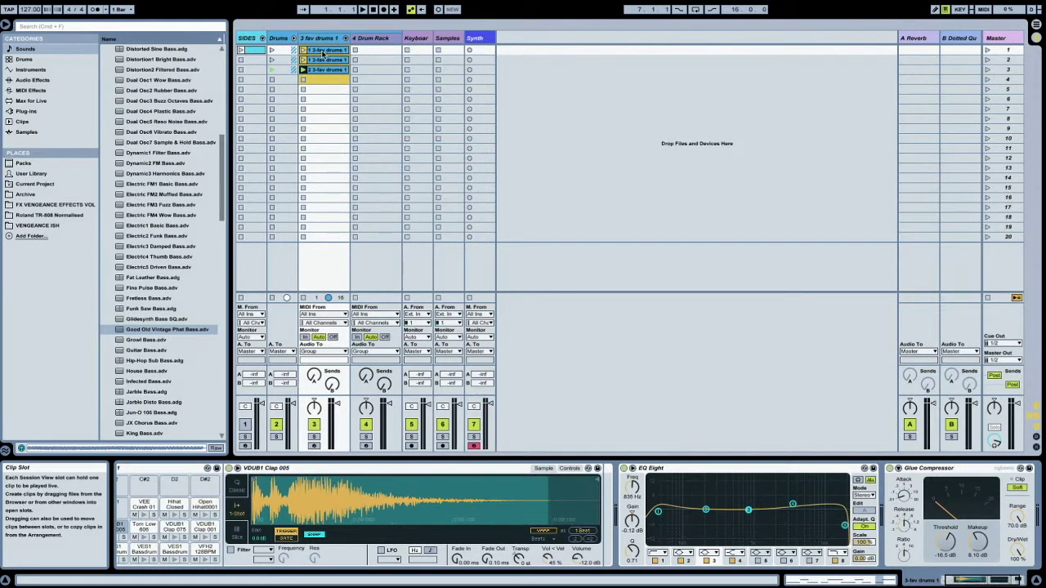
pyautogui.click(478, 39)
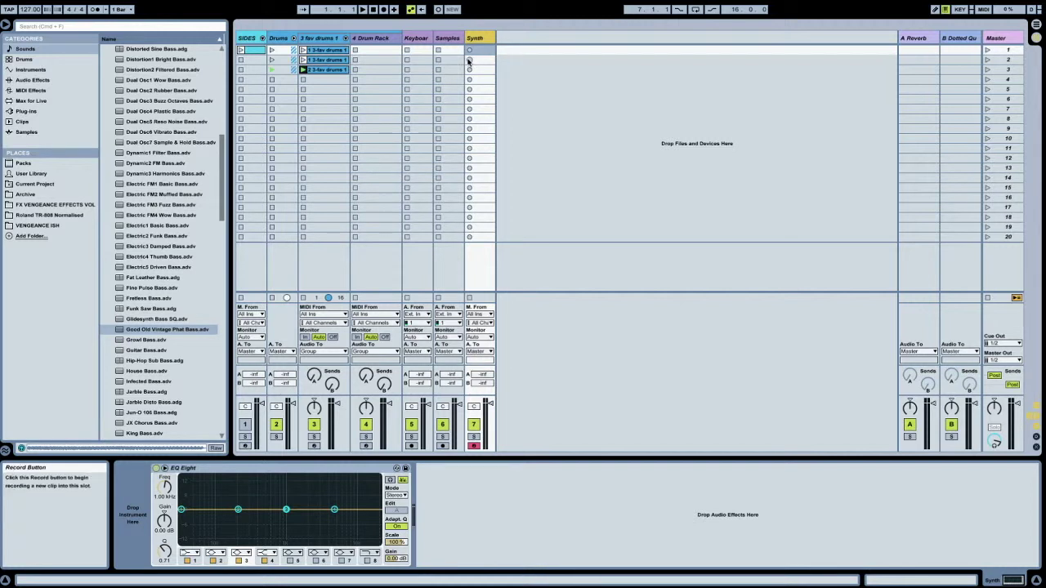
pyautogui.press('super+d')
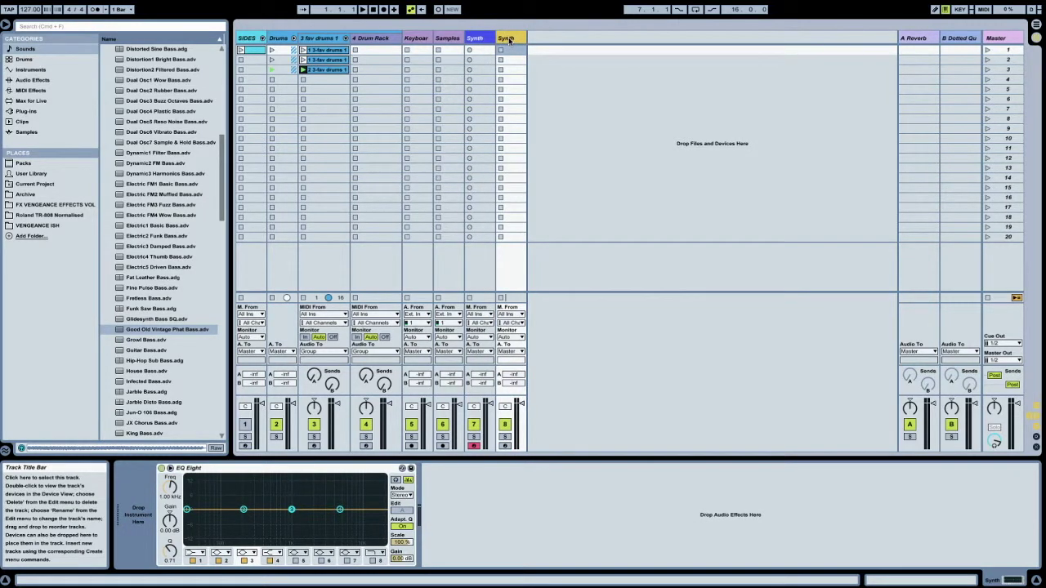
pyautogui.moveTo(509, 41); pyautogui.dragTo(406, 40)
# Rename the duplicated track as Bass and give it a blue track colour
pyautogui.press('super+r')
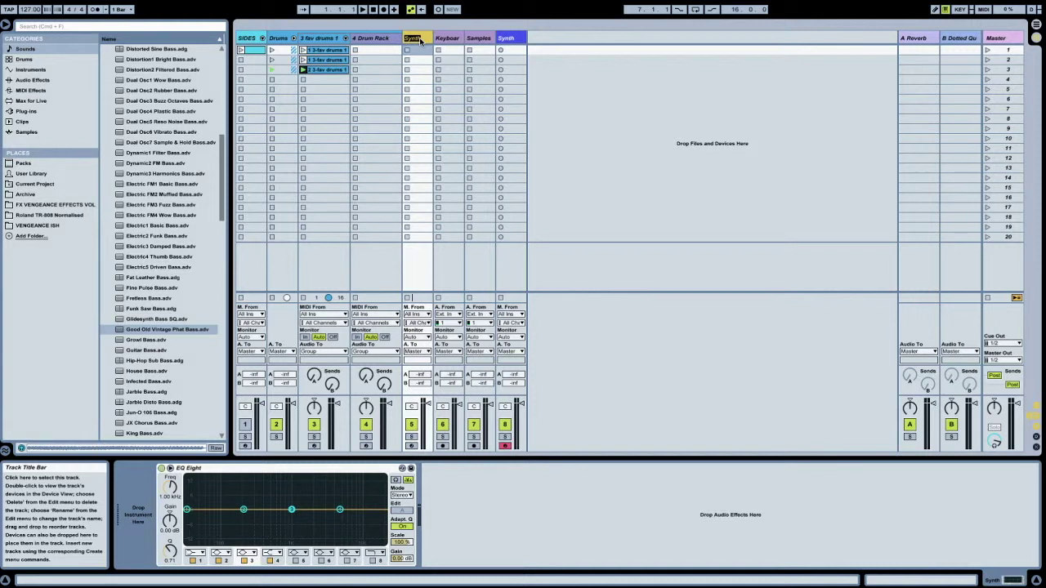
pyautogui.rightClick(416, 39)
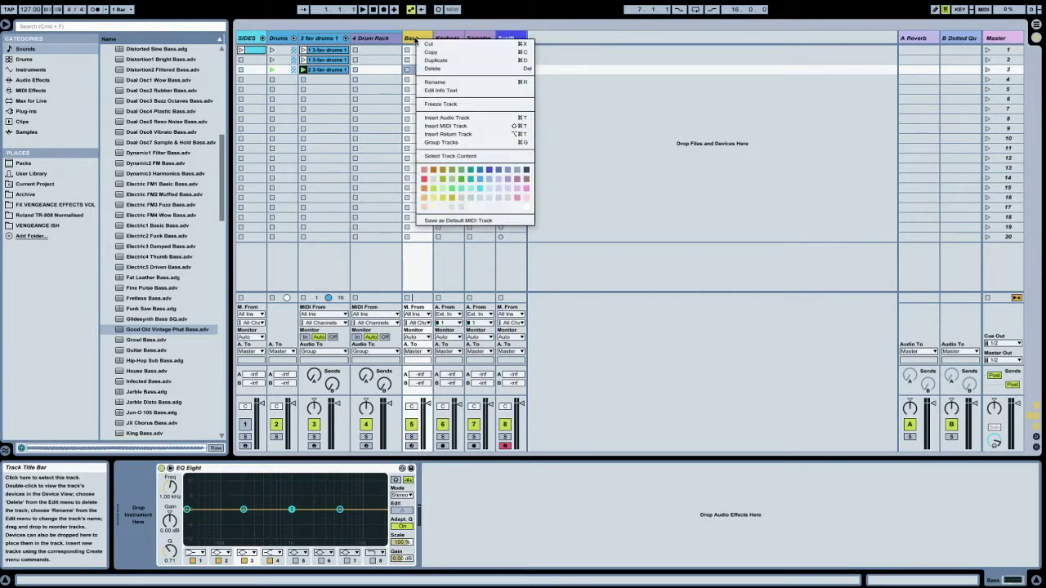
pyautogui.click(508, 170)
# Recolour the Keyboard track blue and the Samples track green, and delete the 4 Drum Rack track
pyautogui.click(413, 39)
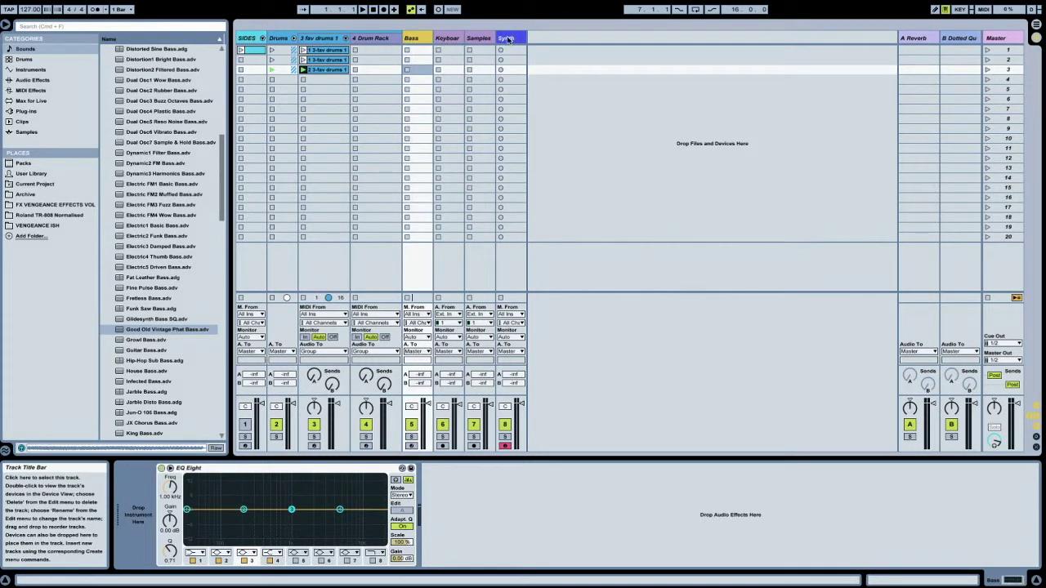
pyautogui.click(449, 42)
pyautogui.click(482, 40)
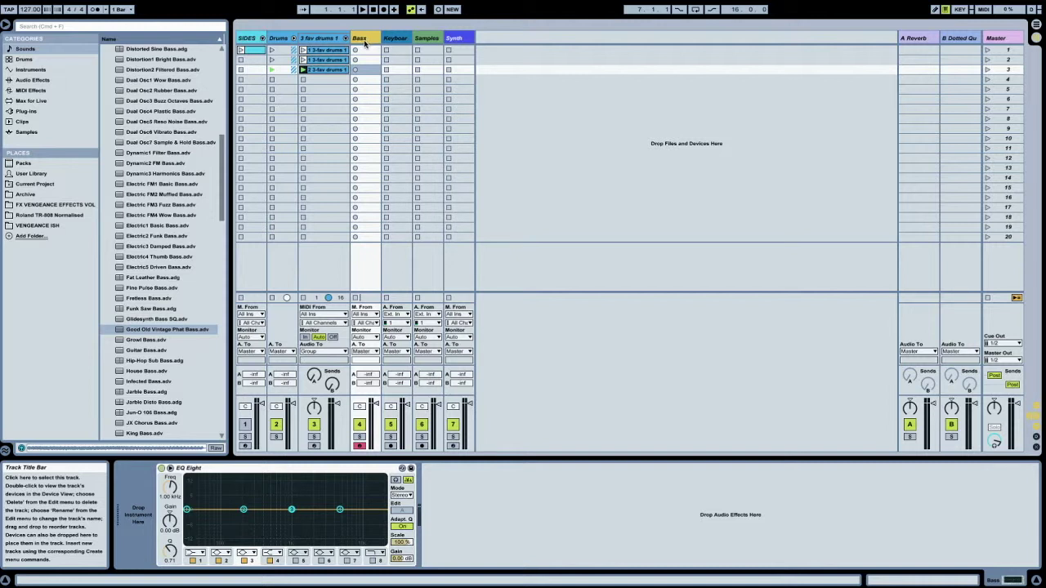
# Browse the Bass presets within the Sounds category
pyautogui.click(26, 50)
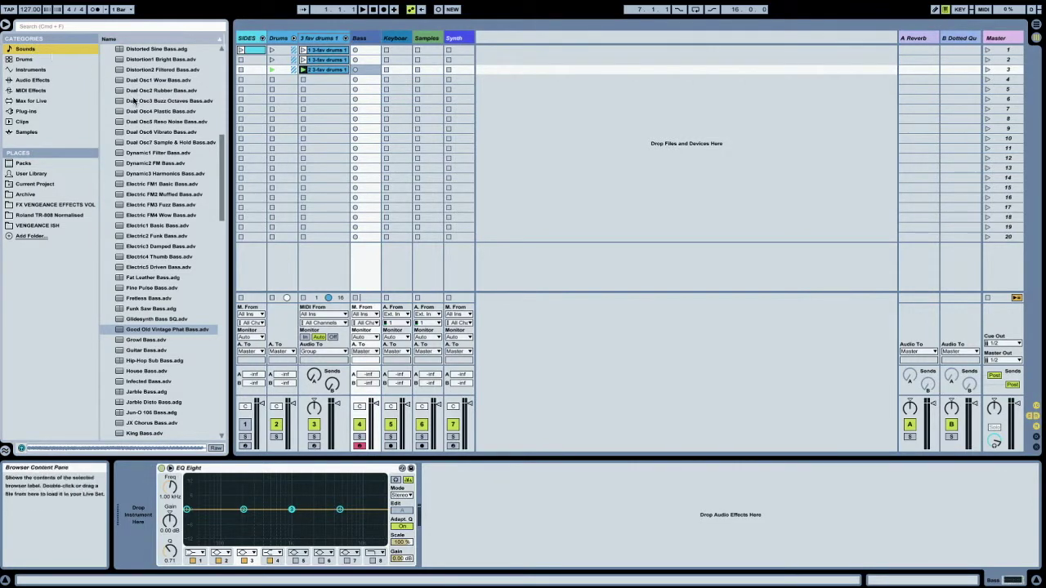
pyautogui.moveTo(222, 181); pyautogui.dragTo(219, 51)
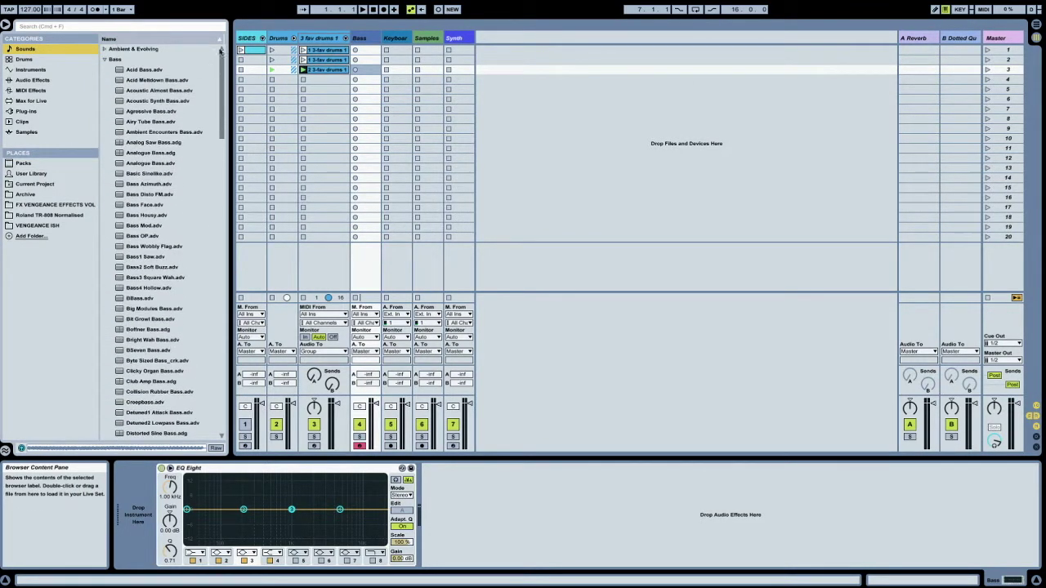
pyautogui.click(105, 60)
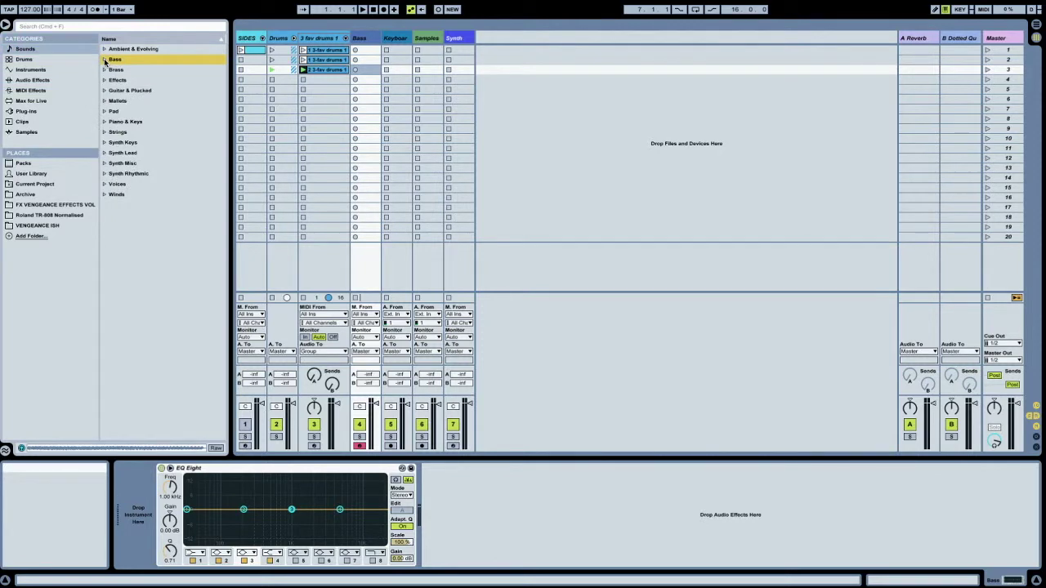
pyautogui.click(104, 60)
pyautogui.scroll(-3, 223, 145)
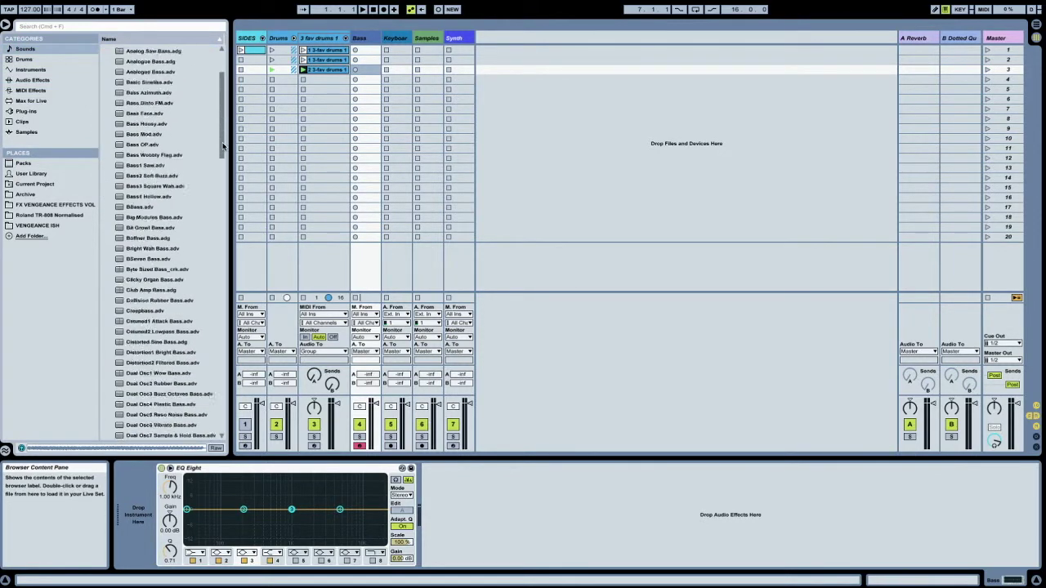
pyautogui.scroll(-15, 223, 146)
# Audition the bass presets from Short Decay2 Saw Bass up the list to Saw7 Sub Complex Bass
pyautogui.click(183, 270)
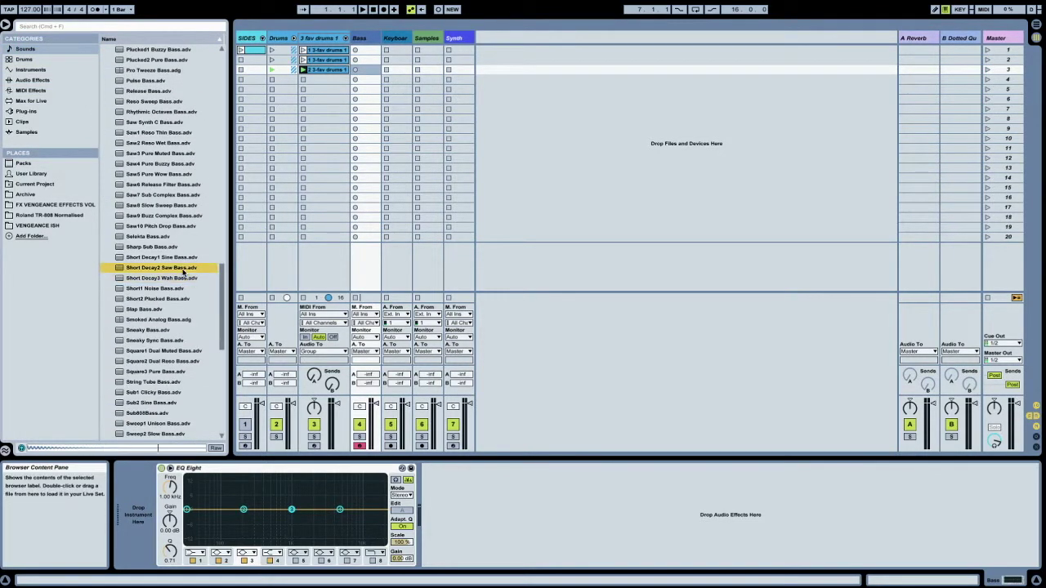
pyautogui.click(183, 257)
pyautogui.click(183, 247)
pyautogui.click(183, 236)
pyautogui.click(183, 226)
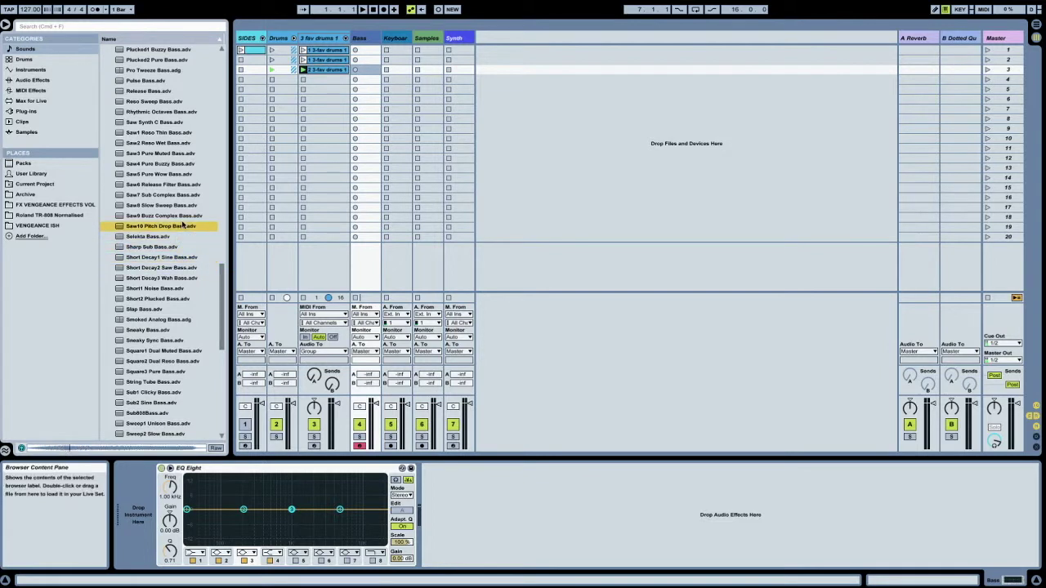
pyautogui.click(182, 216)
pyautogui.click(185, 205)
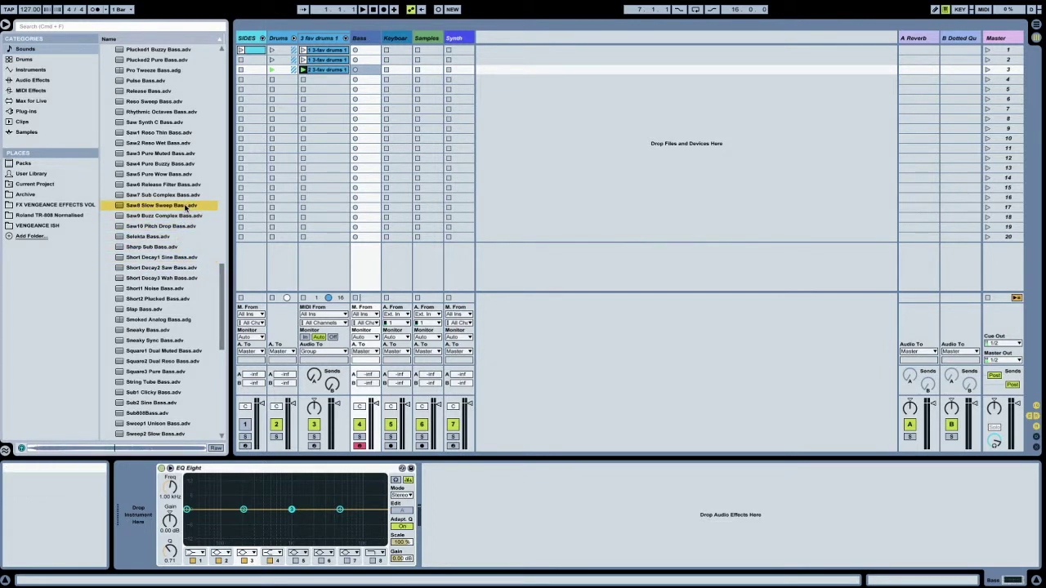
pyautogui.click(183, 194)
pyautogui.scroll(-5, 187, 329)
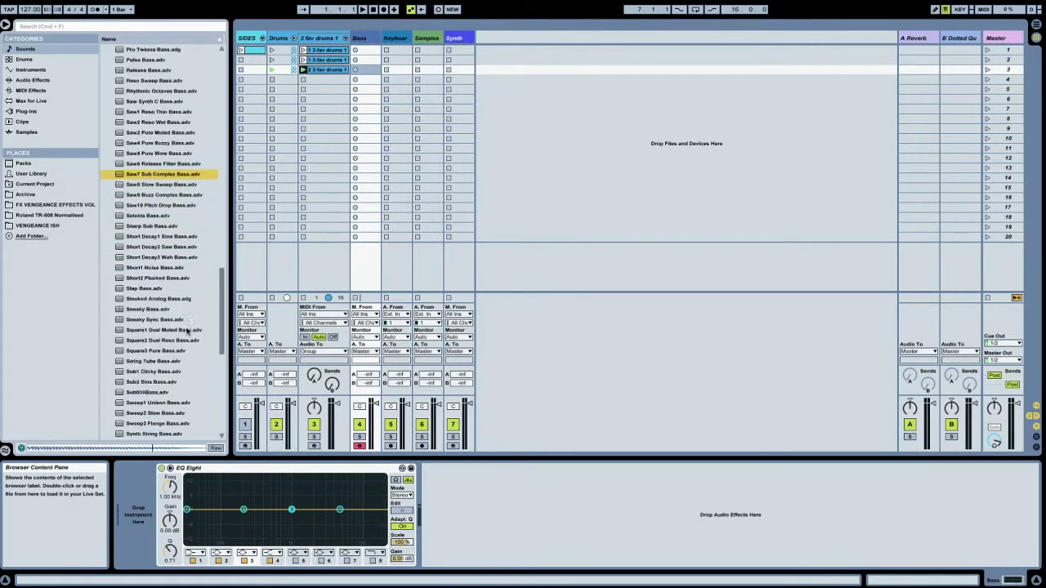
# Load the Good Old Vintage Phat Bass preset onto the Bass track
pyautogui.scroll(15, 188, 329)
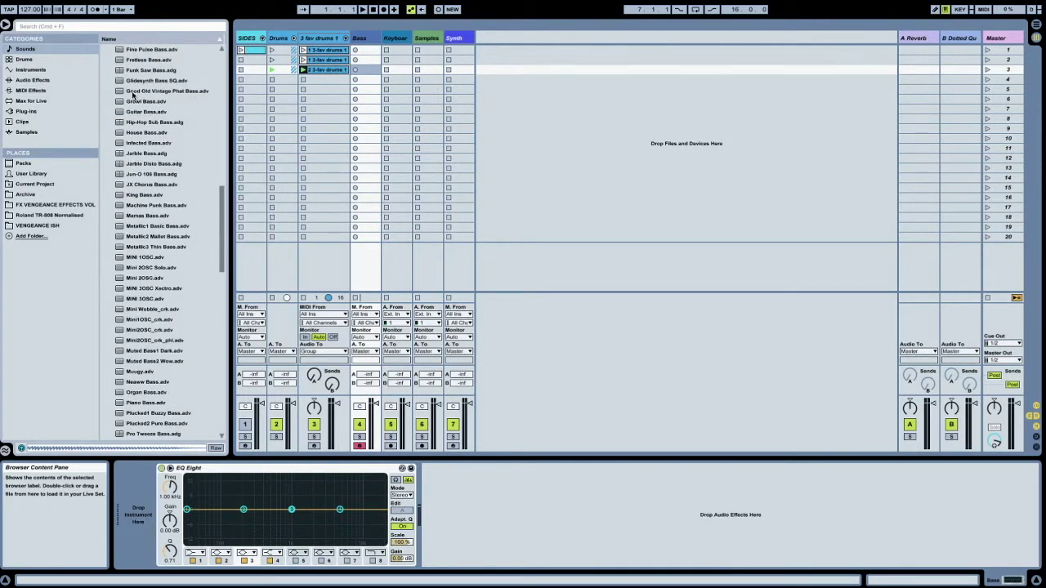
pyautogui.click(172, 92)
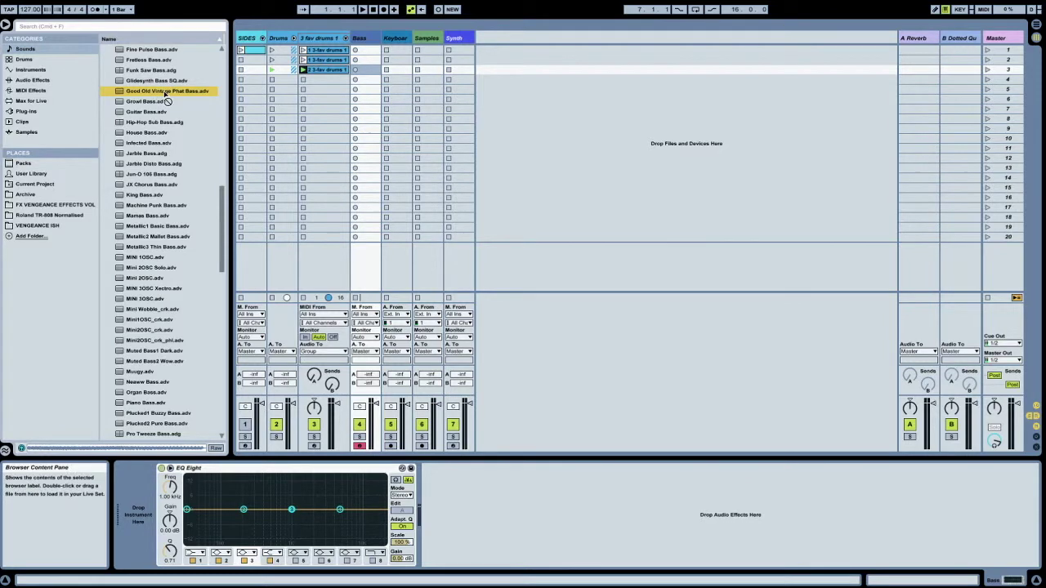
pyautogui.moveTo(338, 78); pyautogui.dragTo(365, 70)
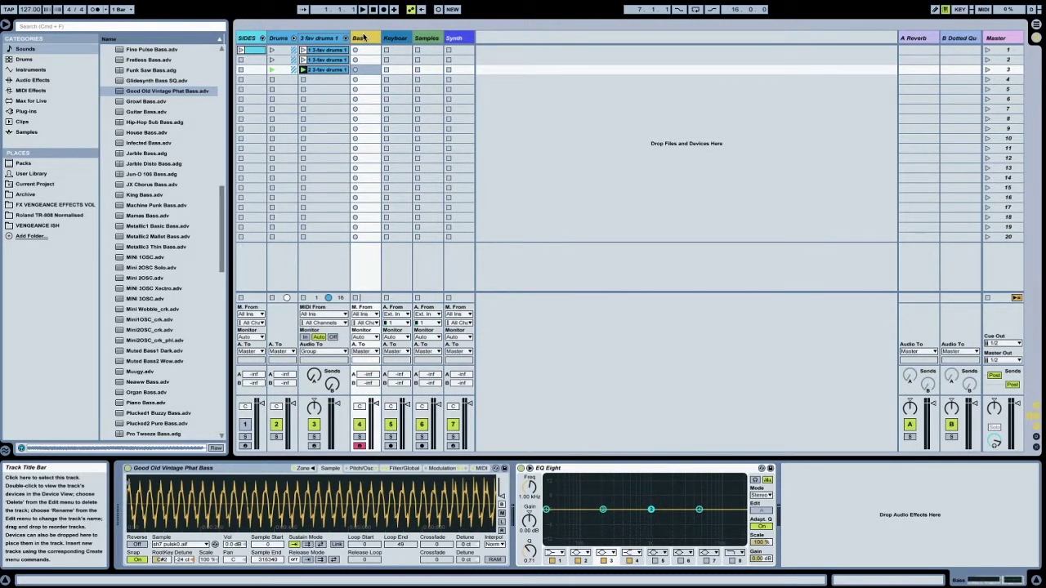
# Play the third drum clip and check the drum clips in the 3 fav drums 1 track
pyautogui.click(302, 70)
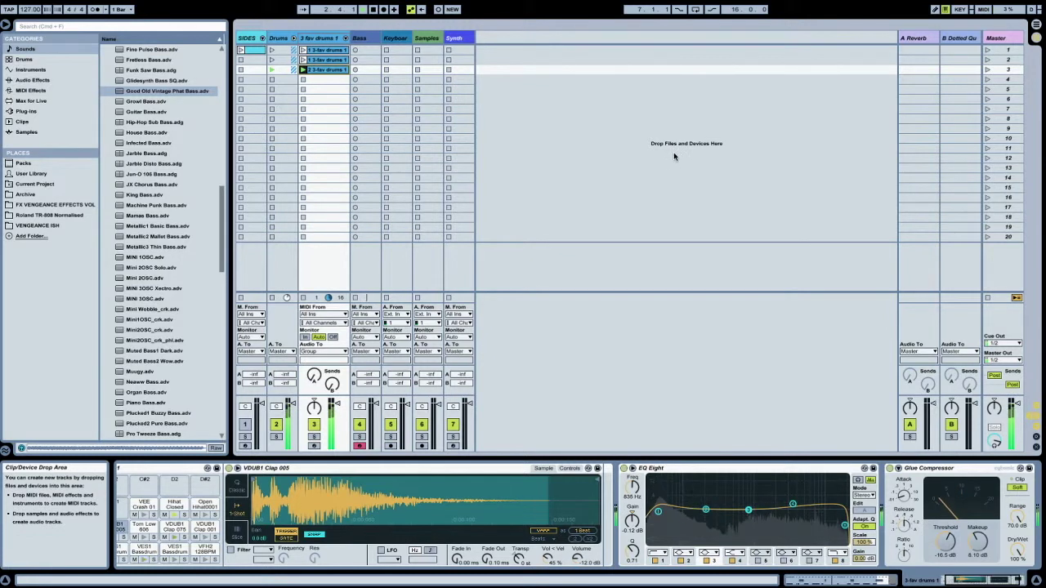
pyautogui.click(328, 51)
pyautogui.click(329, 67)
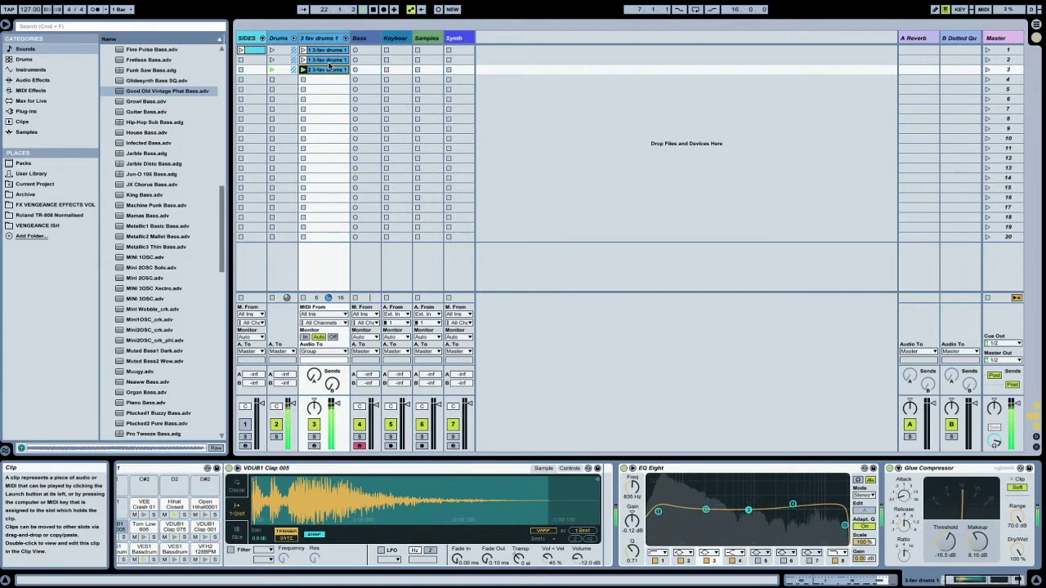
pyautogui.click(329, 62)
# Launch the first drum clip and record a bass clip over it in the Bass track's first slot
pyautogui.click(301, 50)
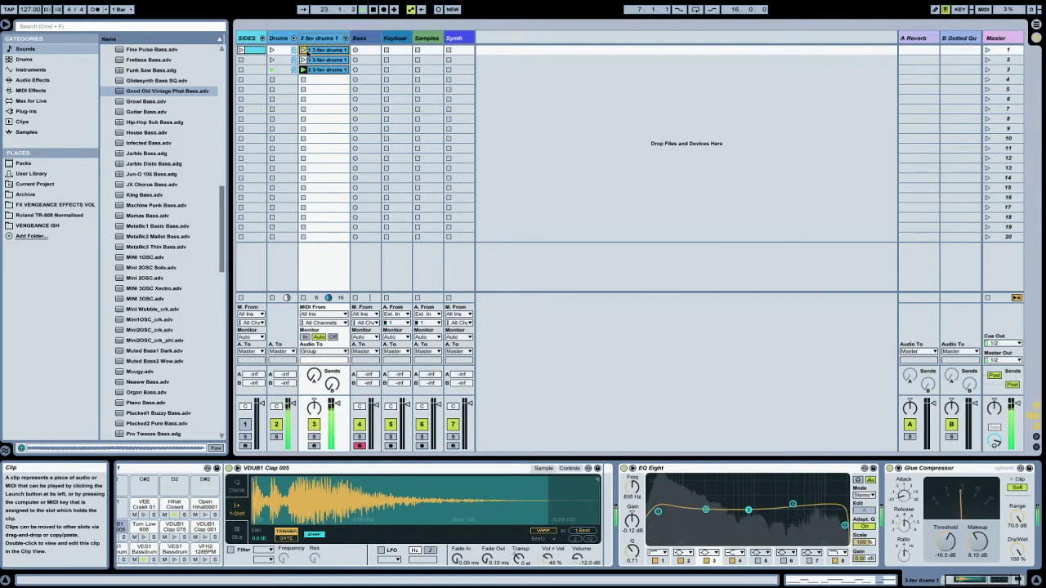
pyautogui.click(357, 52)
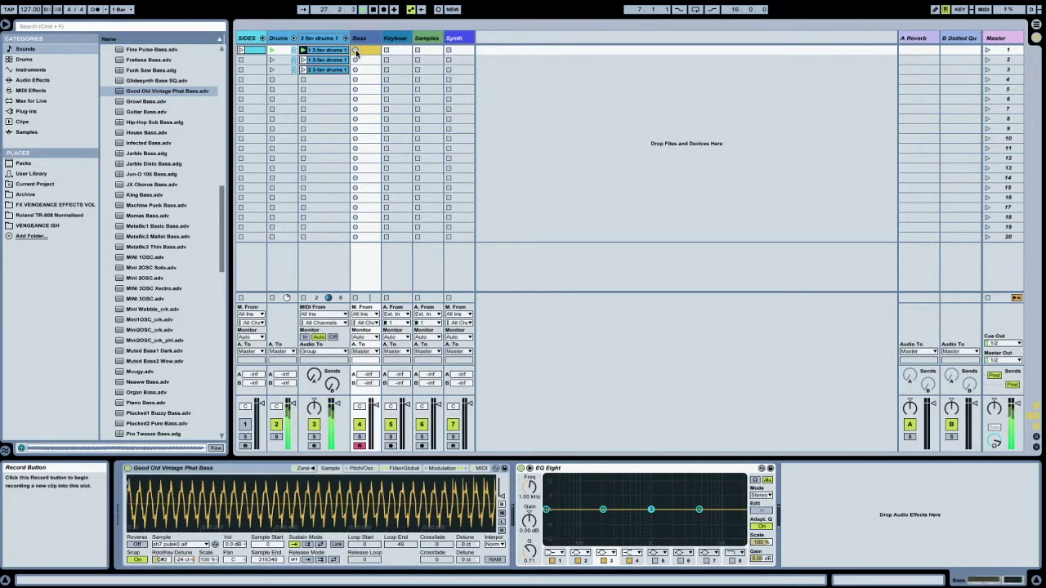
pyautogui.click(356, 51)
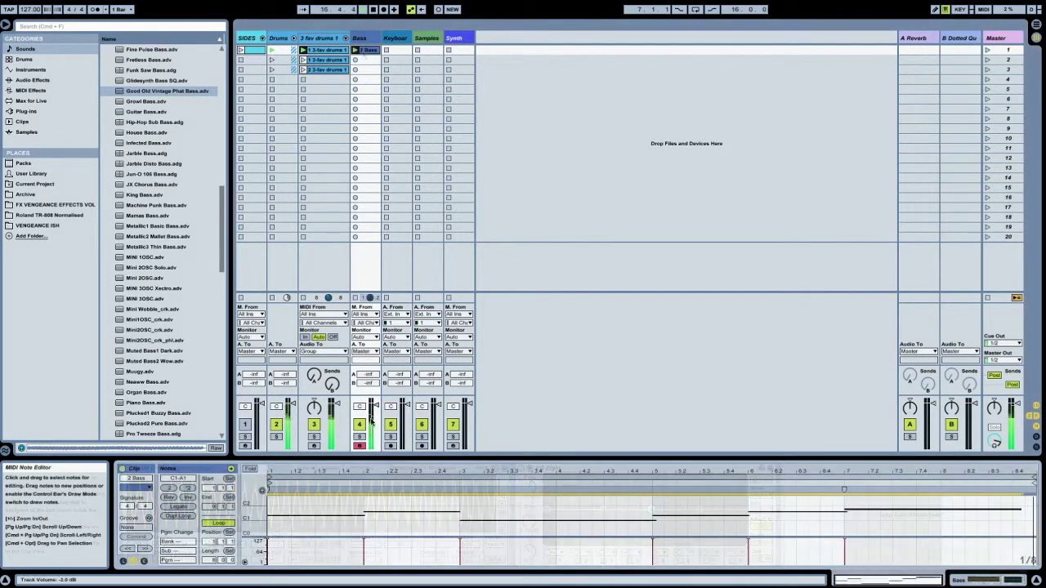
# Lower the Bass track's volume to about -9 dB and slightly reduce the volume of the 3 fav drums 1 track
pyautogui.moveTo(373, 408); pyautogui.dragTo(372, 413)
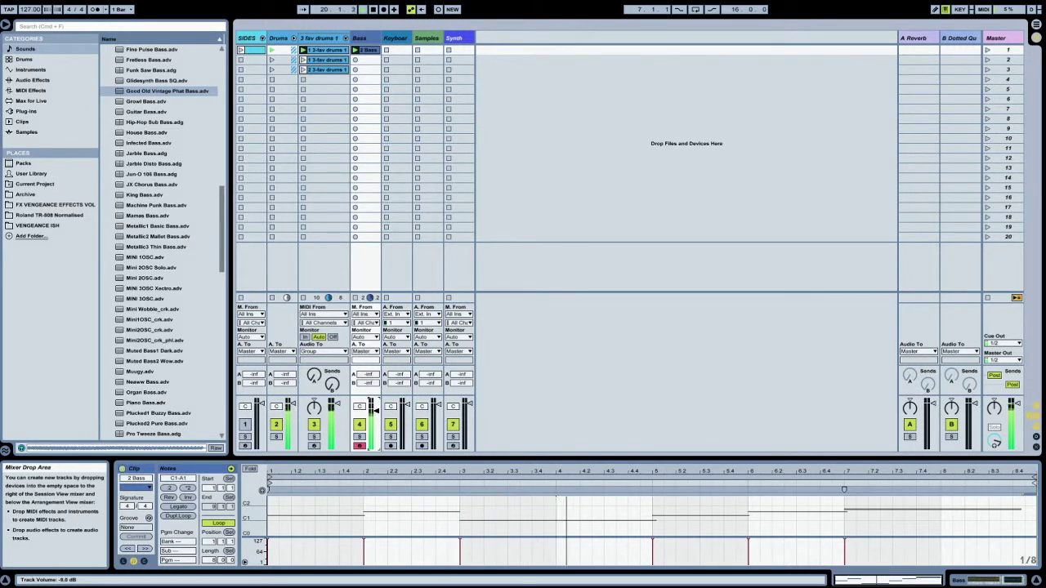
pyautogui.moveTo(337, 404); pyautogui.dragTo(338, 407)
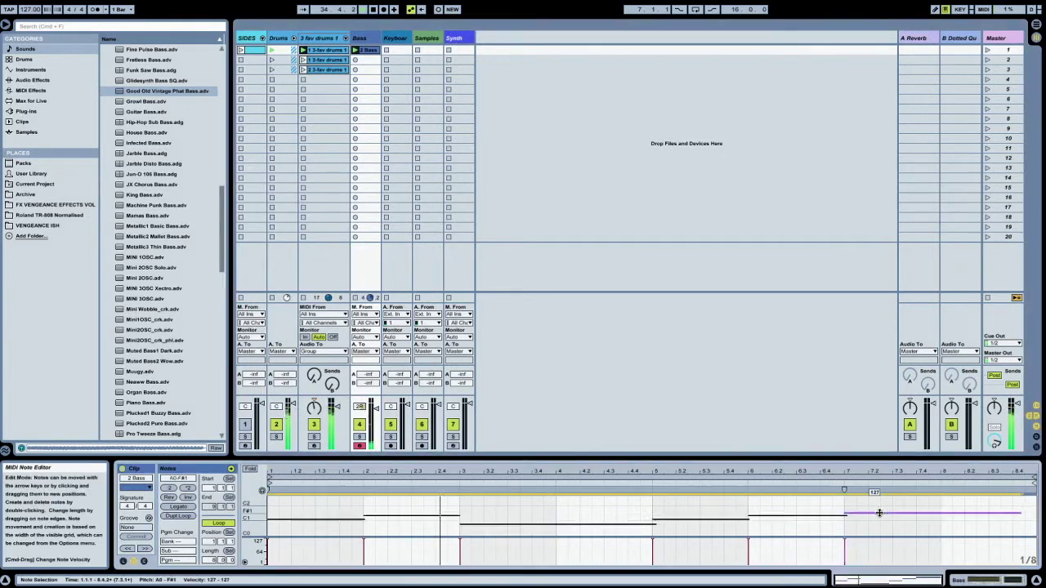
# Select all the notes in the recorded bass clip and shift their pitch
pyautogui.press('super+a')
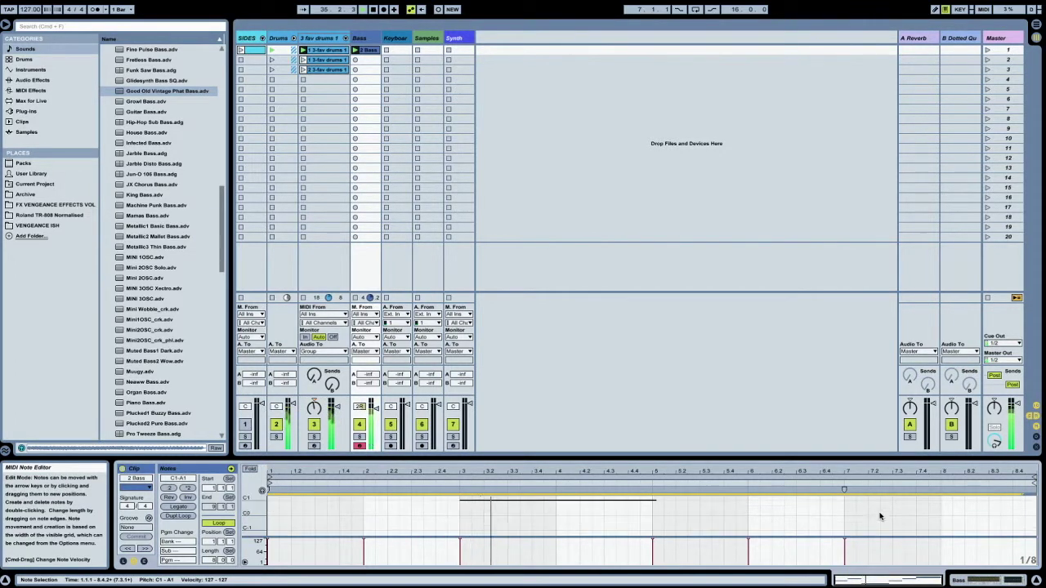
pyautogui.click(880, 511)
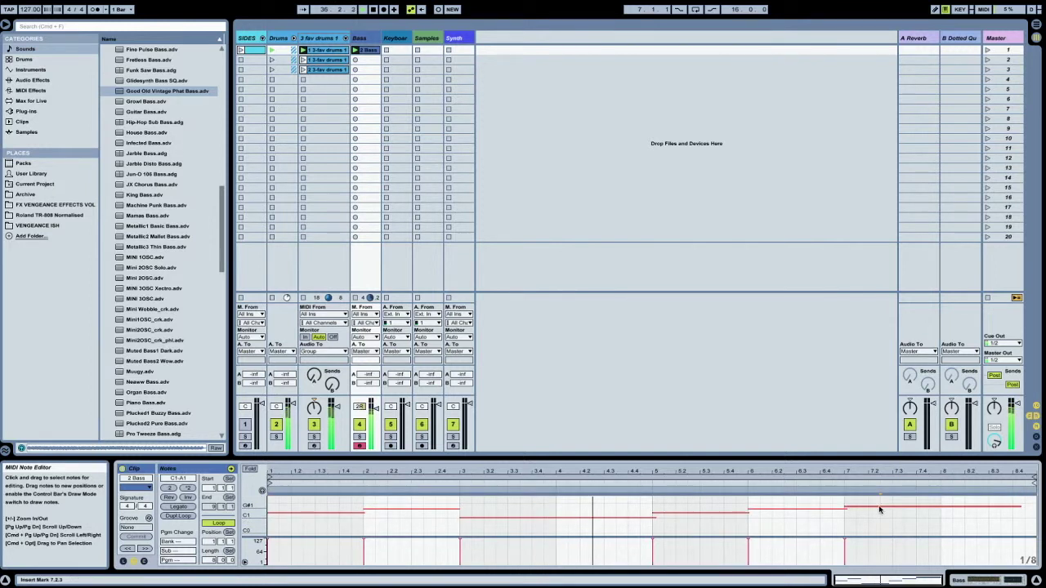
pyautogui.click(880, 508)
pyautogui.moveTo(880, 511); pyautogui.dragTo(852, 524)
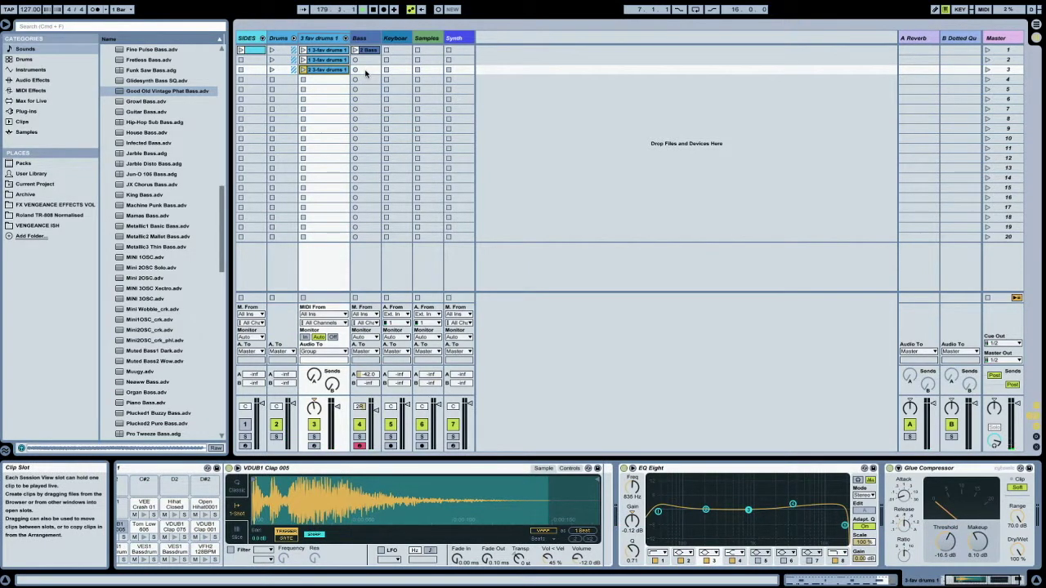
# Record a bass clip in the Bass track's third slot and copy the first bass clip into the second slot
pyautogui.click(365, 71)
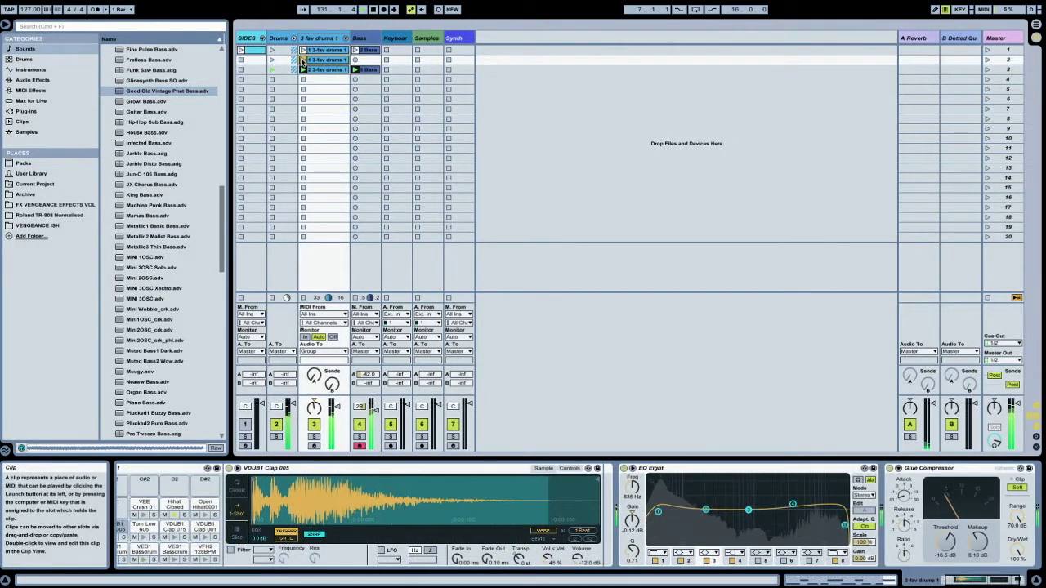
pyautogui.click(303, 60)
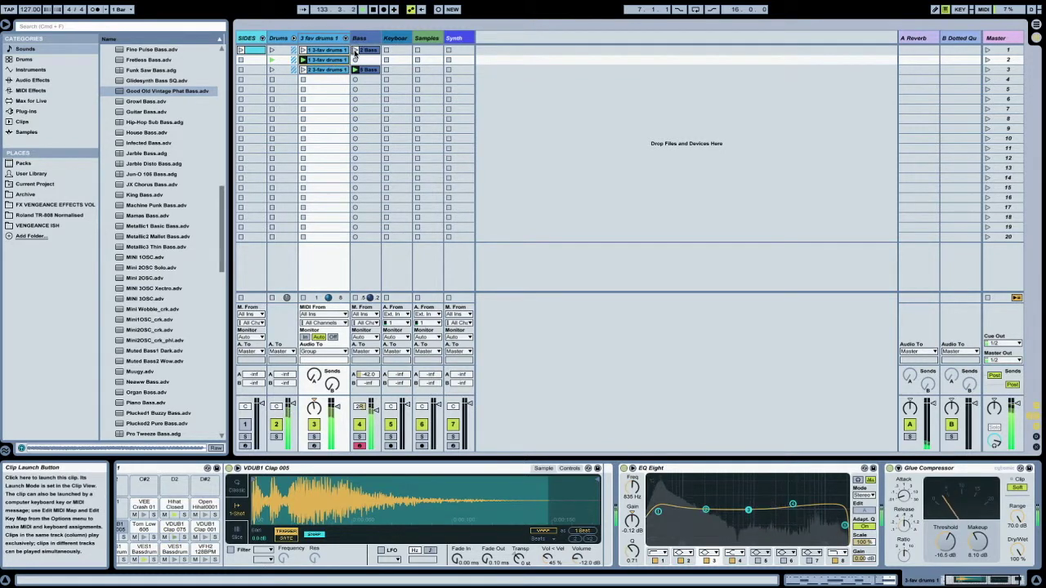
pyautogui.click(367, 49)
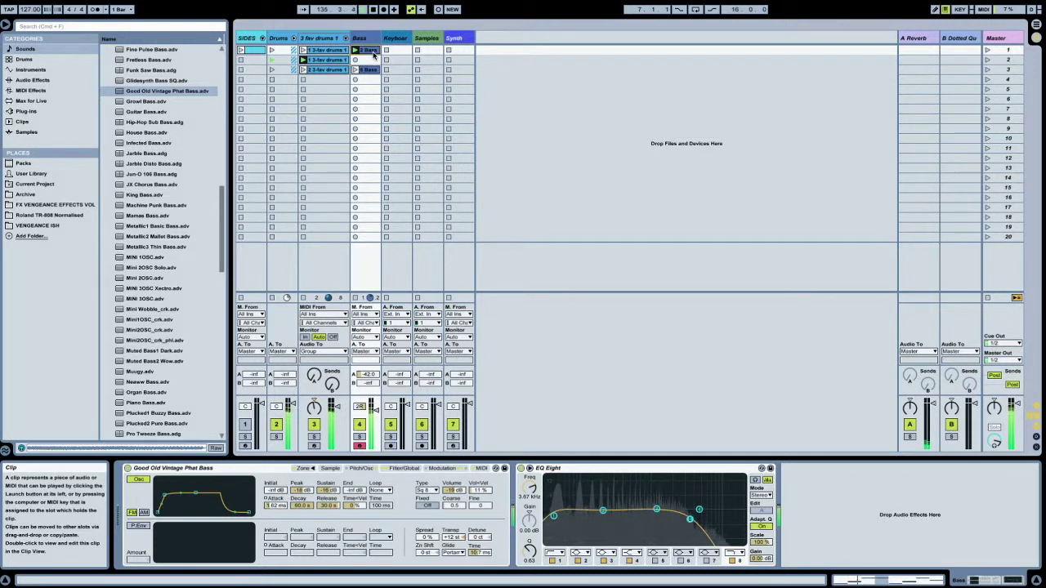
pyautogui.keyDown('alt'); pyautogui.moveTo(373, 53); pyautogui.dragTo(370, 60); pyautogui.keyUp('alt')
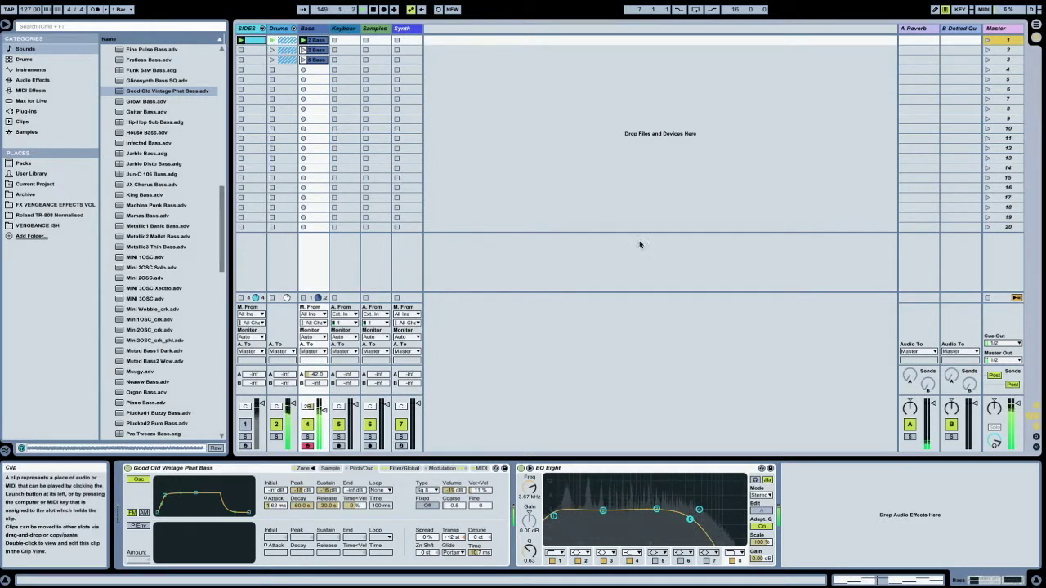
# Play scenes 1, 2 and 3 in turn to hear the drums and bass together
pyautogui.click(987, 43)
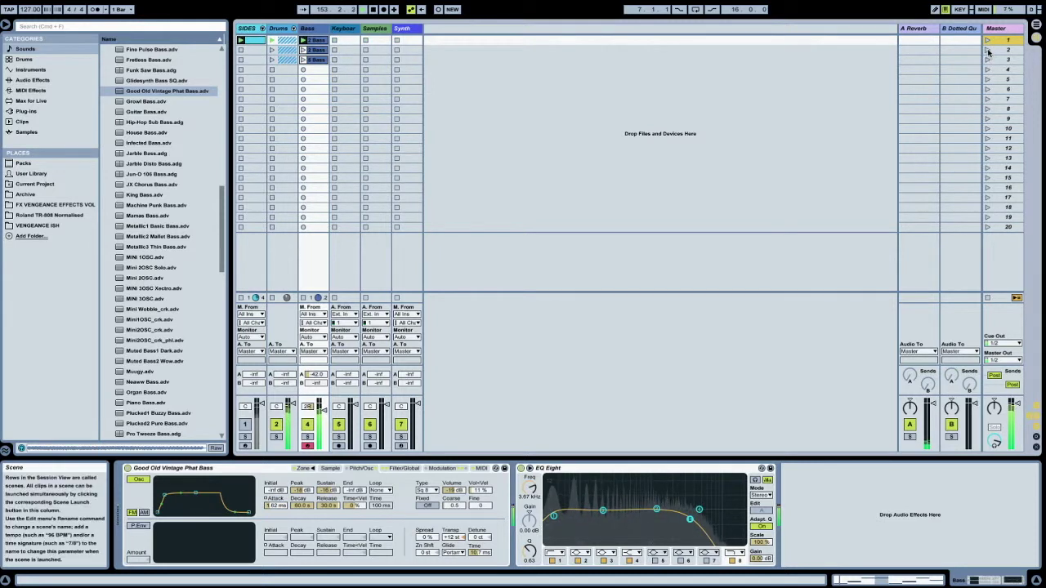
pyautogui.click(987, 50)
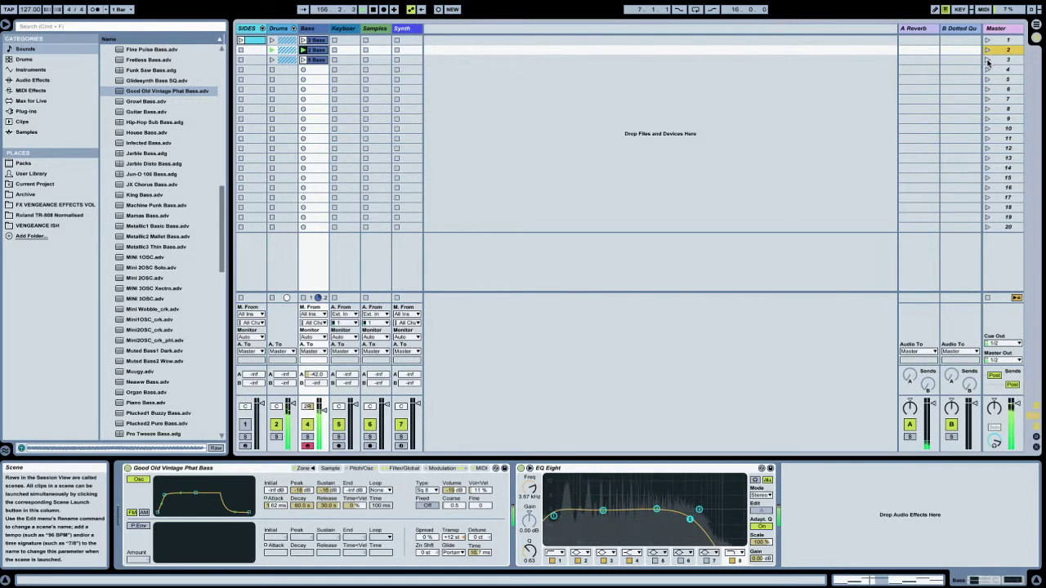
pyautogui.click(986, 60)
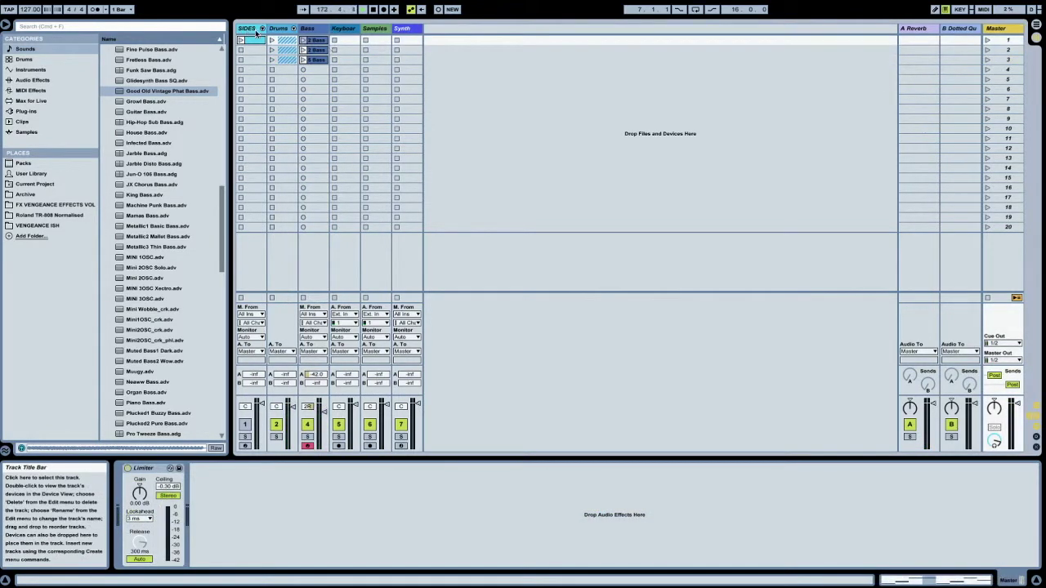
# Play scene 1 and add a Compressor after the EQ Eight on the Bass track
pyautogui.click(286, 62)
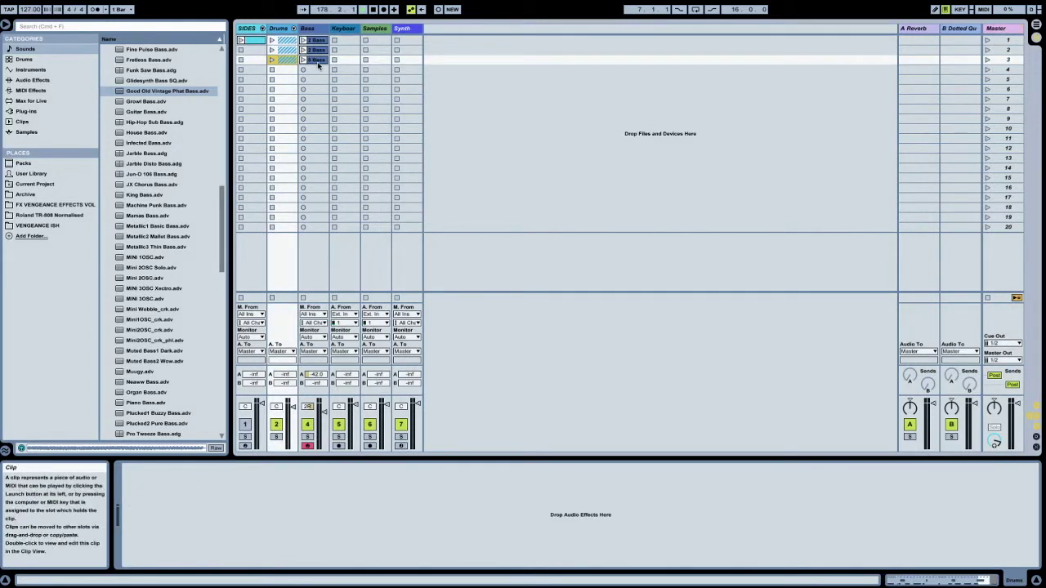
pyautogui.click(352, 29)
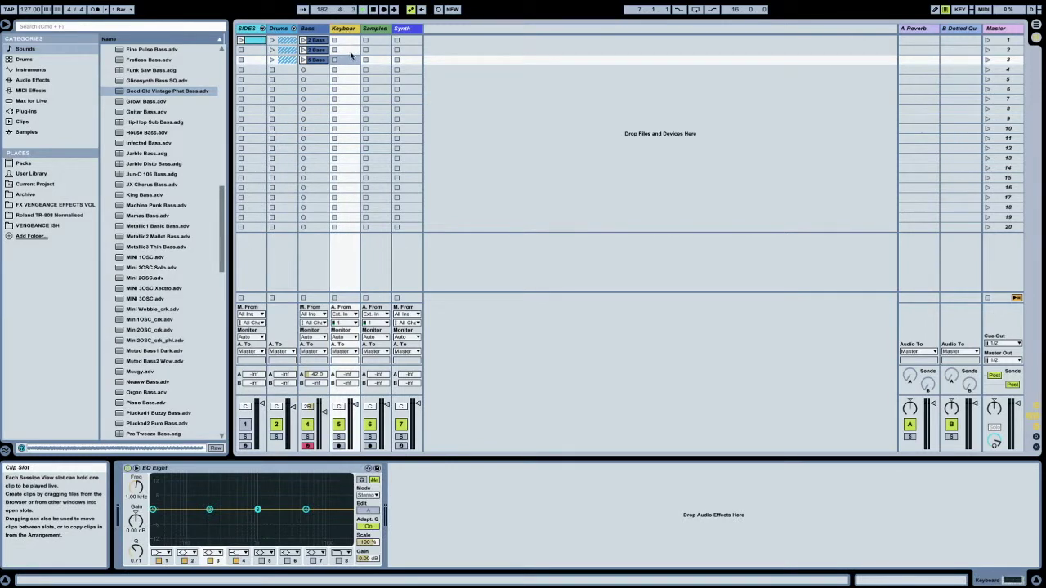
pyautogui.click(310, 30)
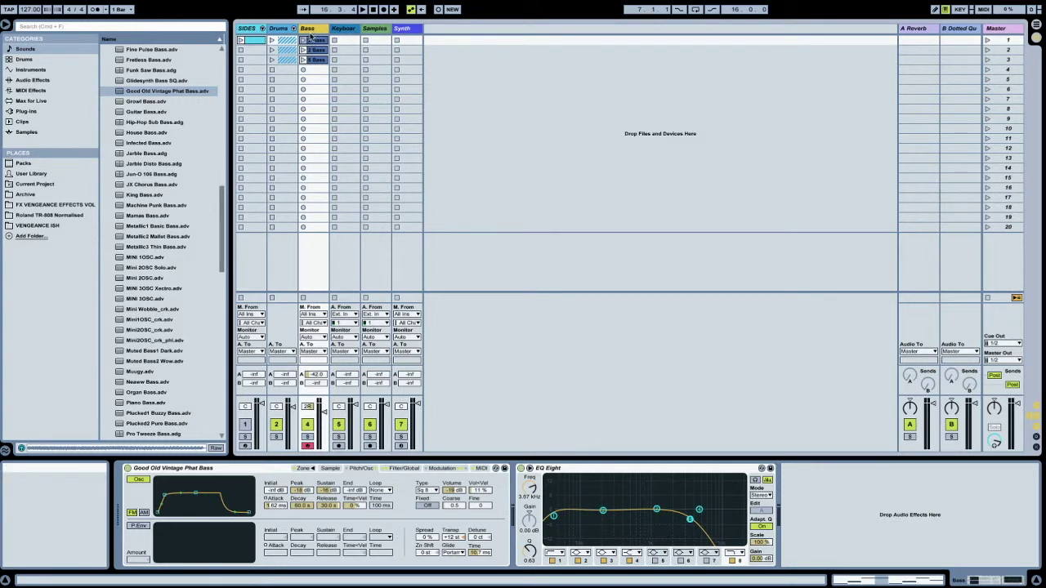
pyautogui.click(987, 41)
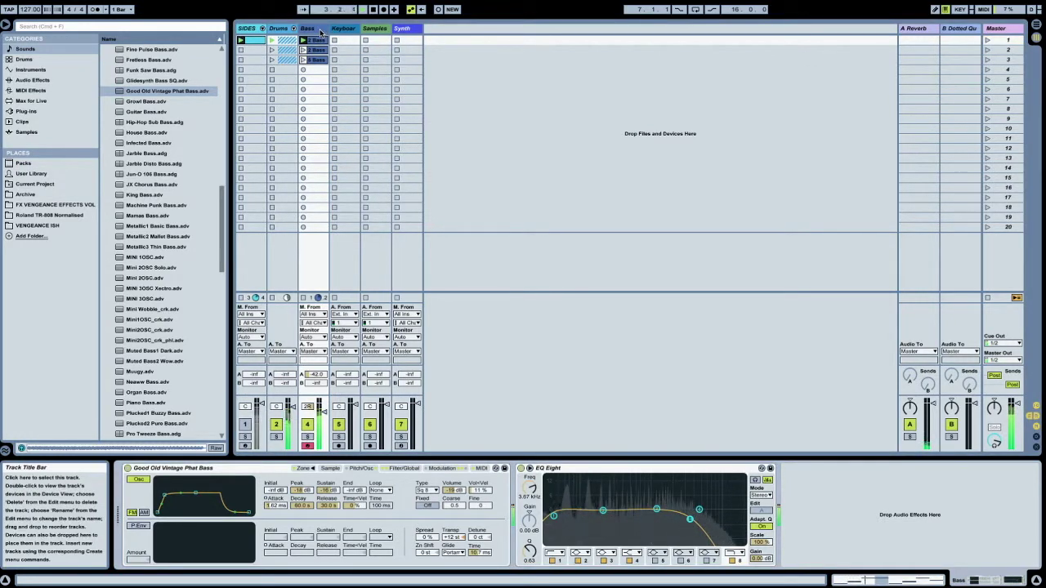
pyautogui.click(20, 81)
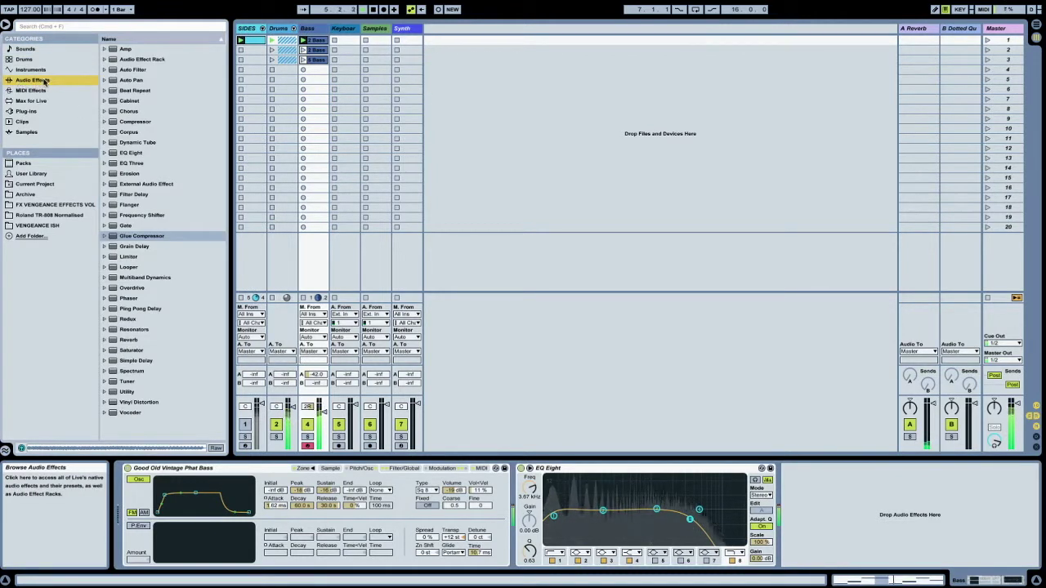
pyautogui.doubleClick(141, 122)
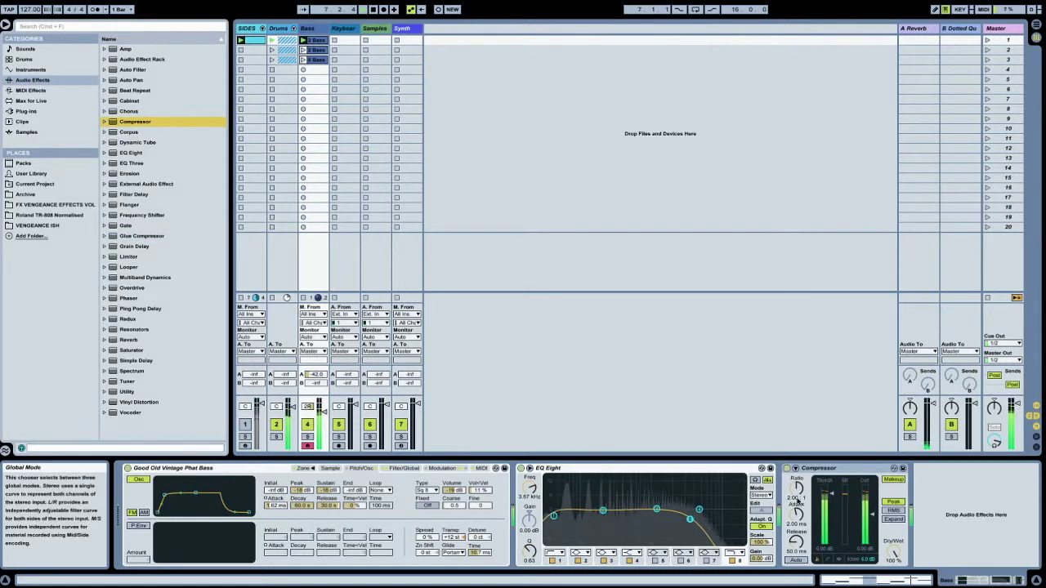
# Enable sidechaining on the Bass track's Compressor and use the SIDECHAIN track as its audio source
pyautogui.click(796, 471)
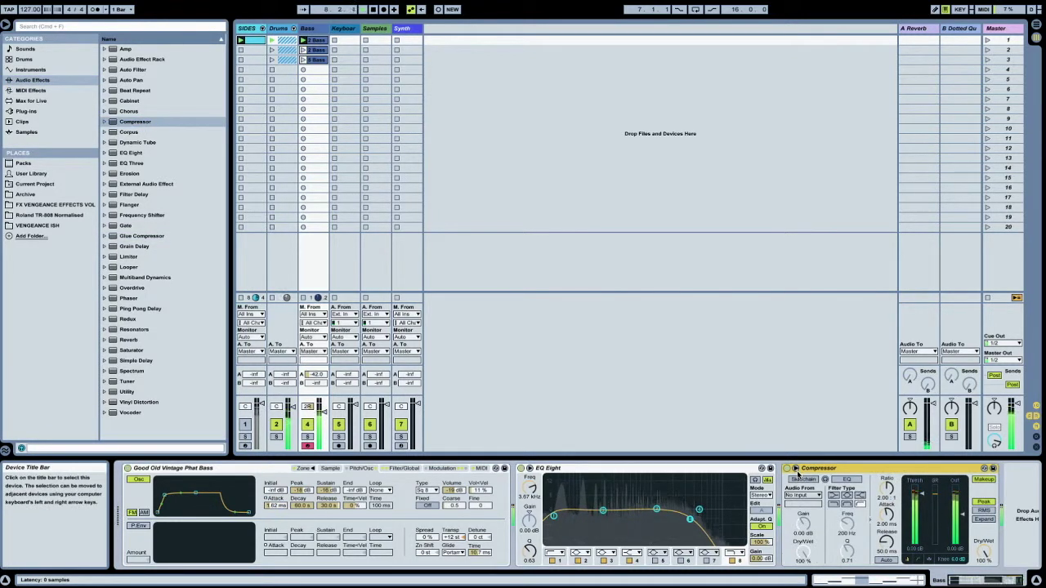
pyautogui.click(804, 481)
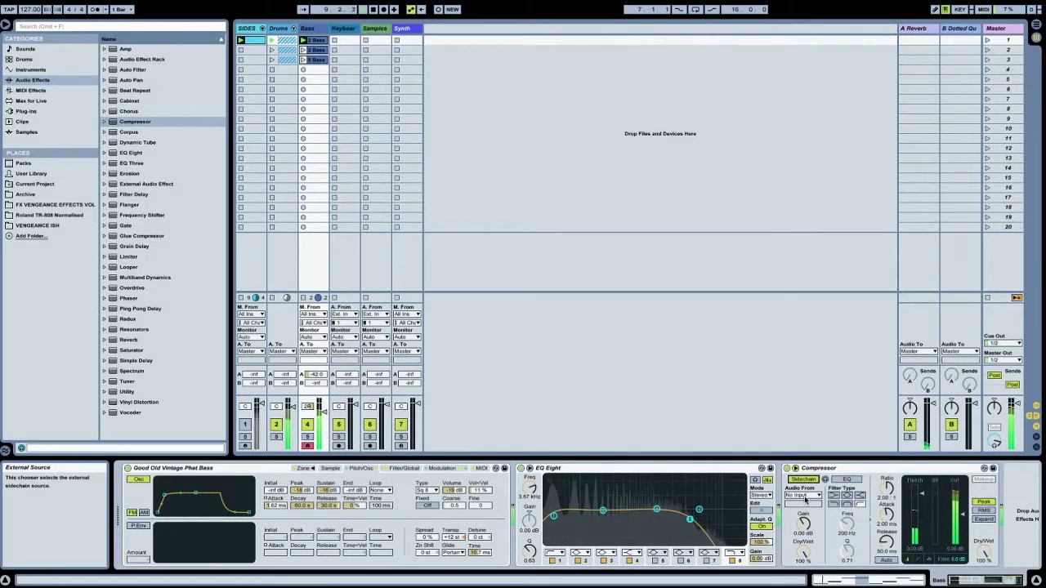
pyautogui.click(805, 496)
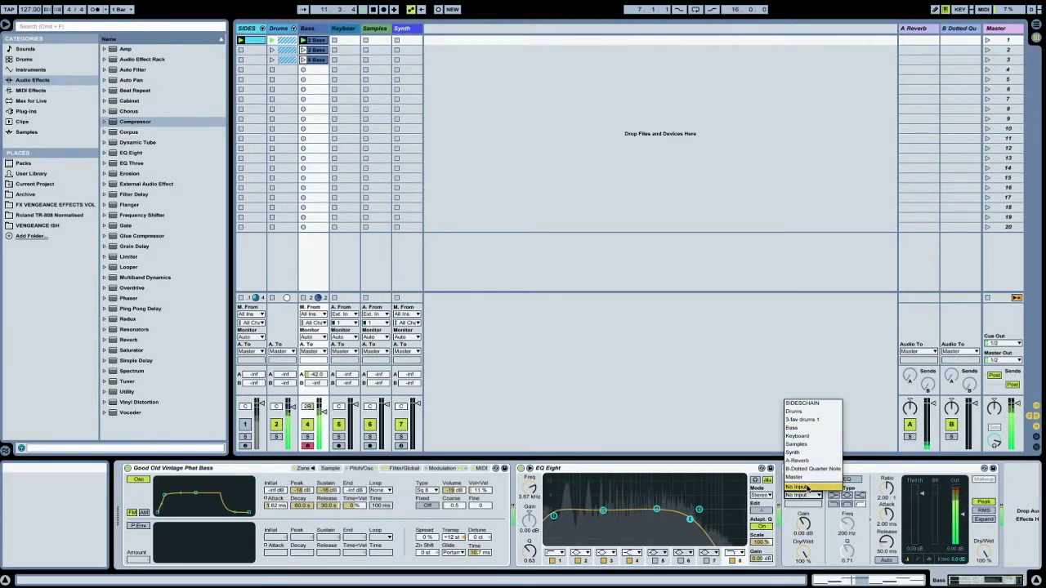
pyautogui.click(817, 403)
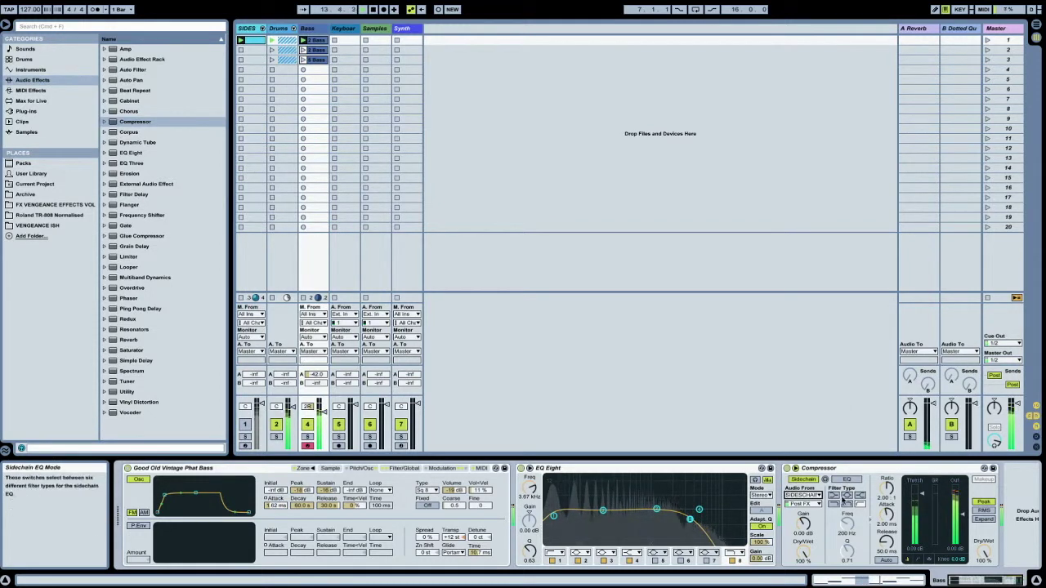
# Set the Bass Compressor's attack to 0.01 ms, release to 63.2 ms and threshold to about -44 dB, checking the result with scene 3
pyautogui.moveTo(888, 513)
pyautogui.mouseDown()
pyautogui.moveTo(888, 547)
pyautogui.moveTo(918, 539)
pyautogui.mouseUp()
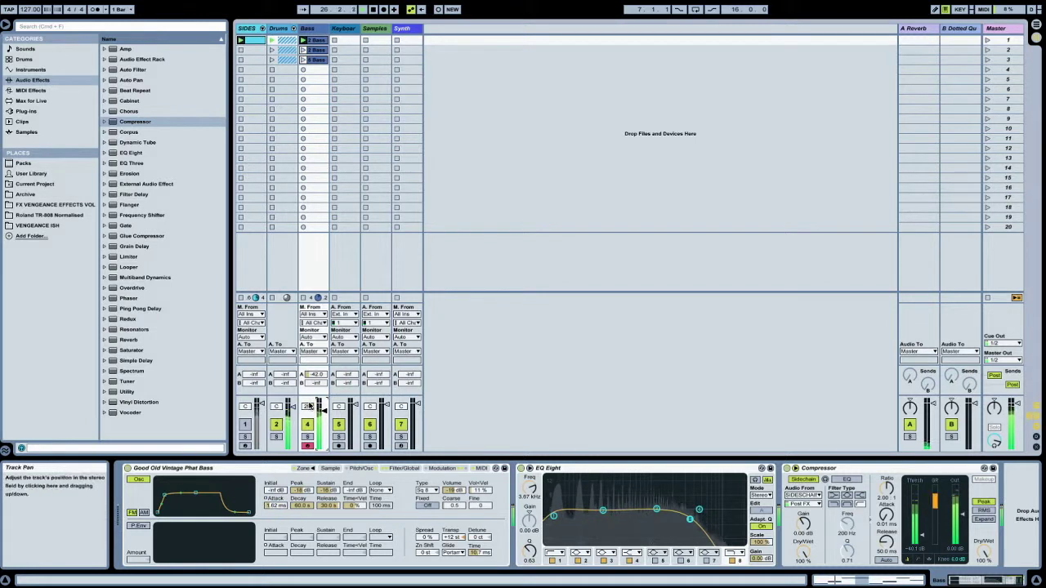
pyautogui.click(823, 470)
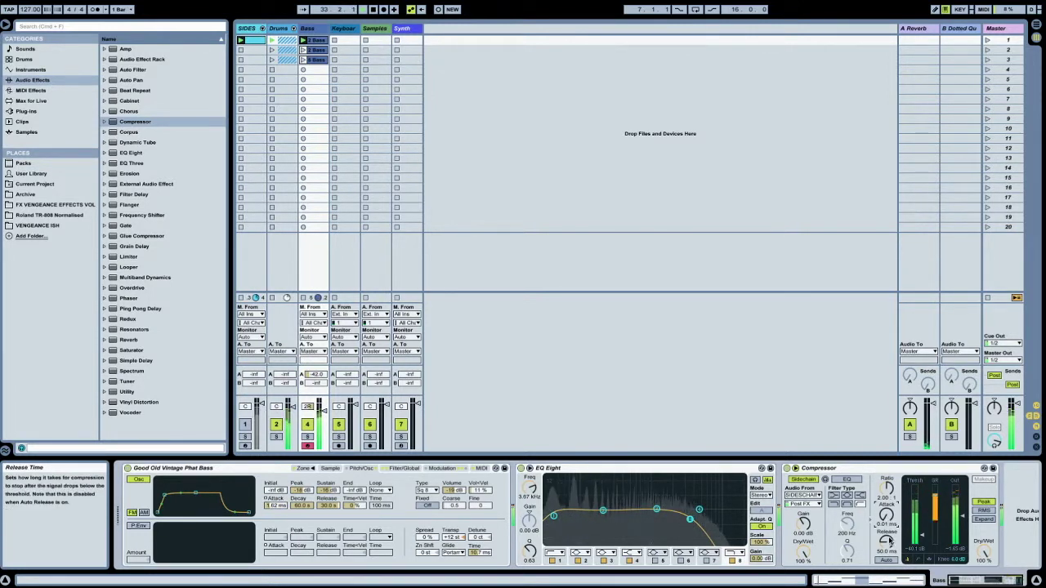
pyautogui.moveTo(886, 539)
pyautogui.mouseDown()
pyautogui.moveTo(887, 519)
pyautogui.moveTo(886, 549)
pyautogui.moveTo(886, 539)
pyautogui.mouseUp()
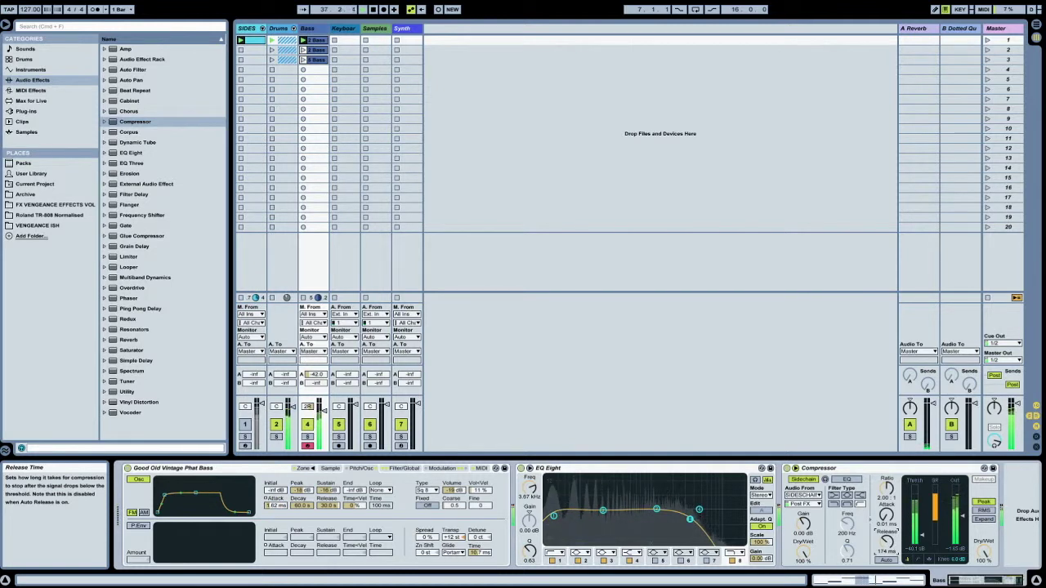
pyautogui.moveTo(887, 540); pyautogui.dragTo(887, 538)
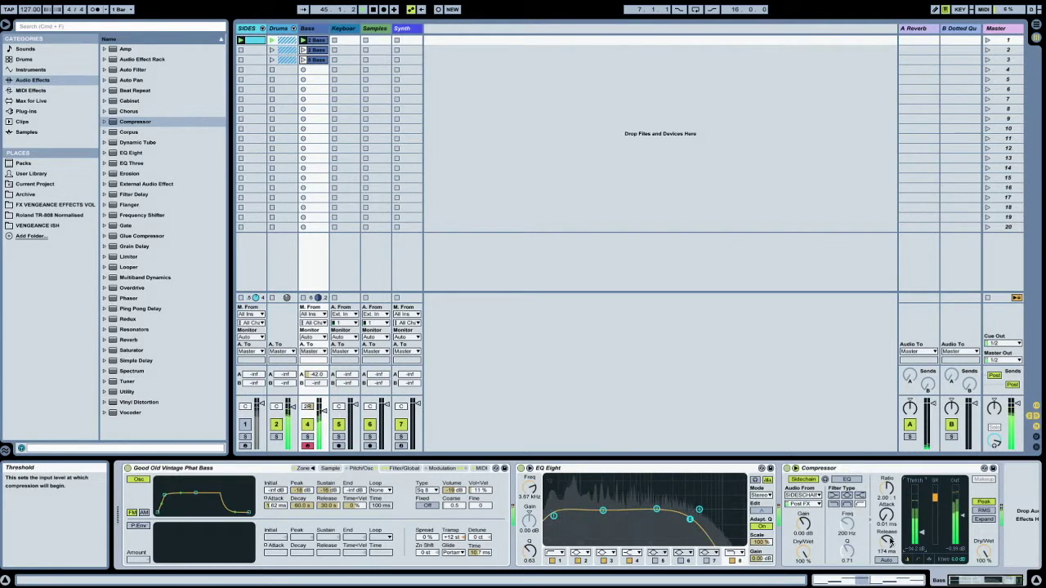
pyautogui.moveTo(888, 541); pyautogui.dragTo(883, 552)
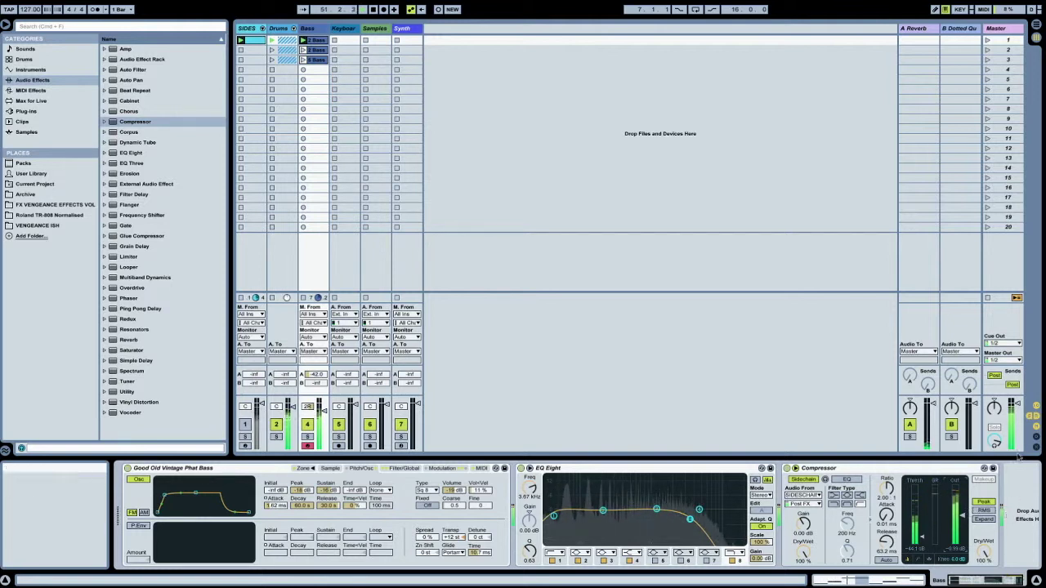
pyautogui.click(987, 60)
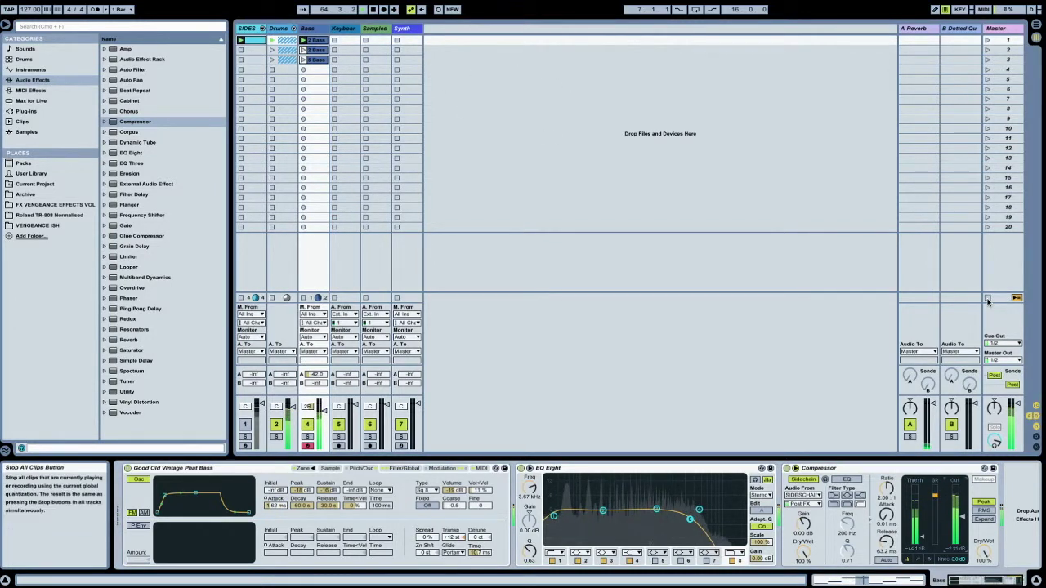
# Arm the Keyboard track, record an audio clip of about 16 bars in its first slot, and stop playback
pyautogui.click(338, 445)
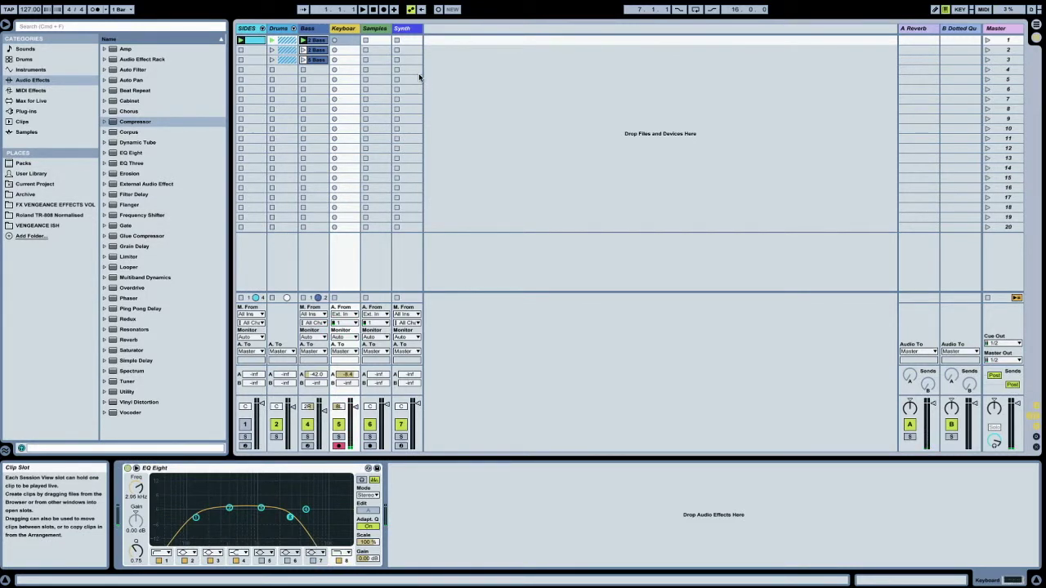
pyautogui.click(346, 39)
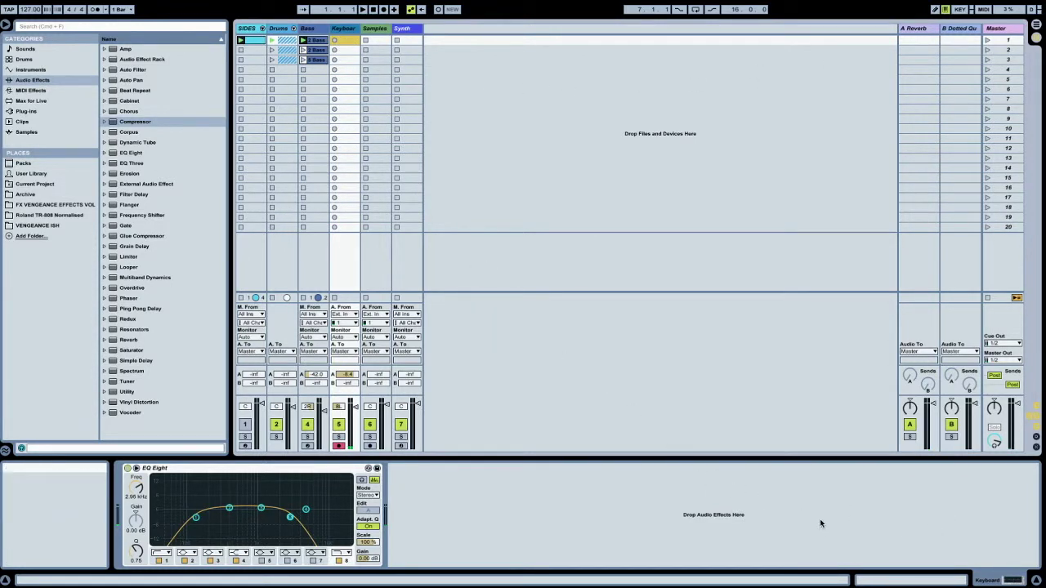
pyautogui.click(341, 29)
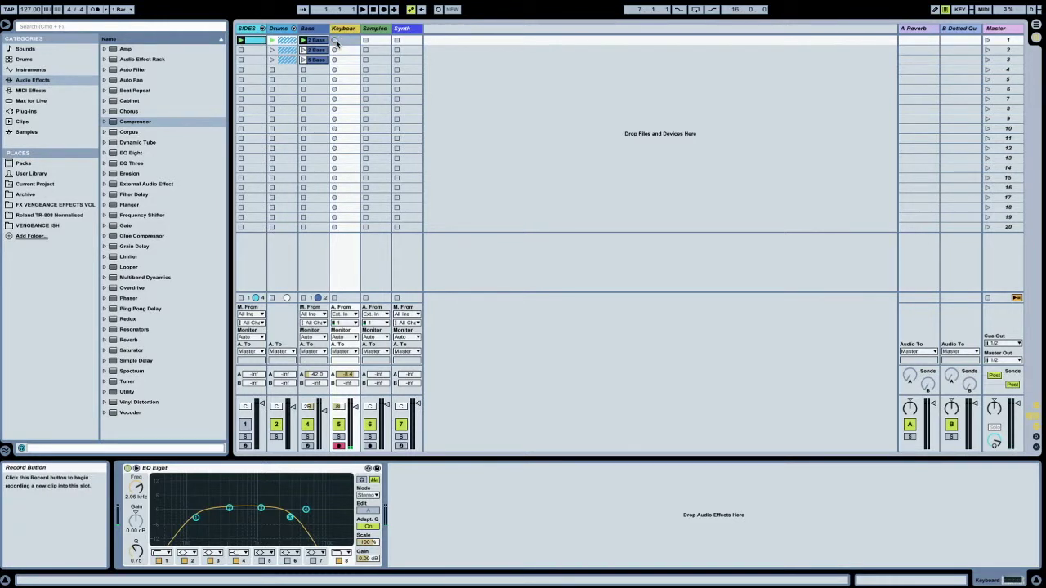
pyautogui.click(334, 41)
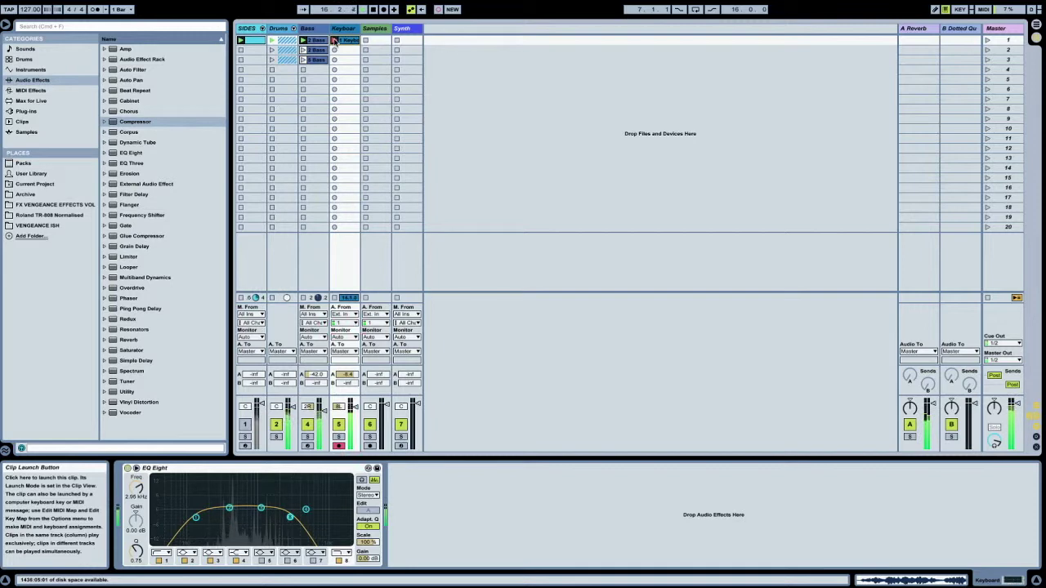
pyautogui.click(334, 40)
pyautogui.press('space')
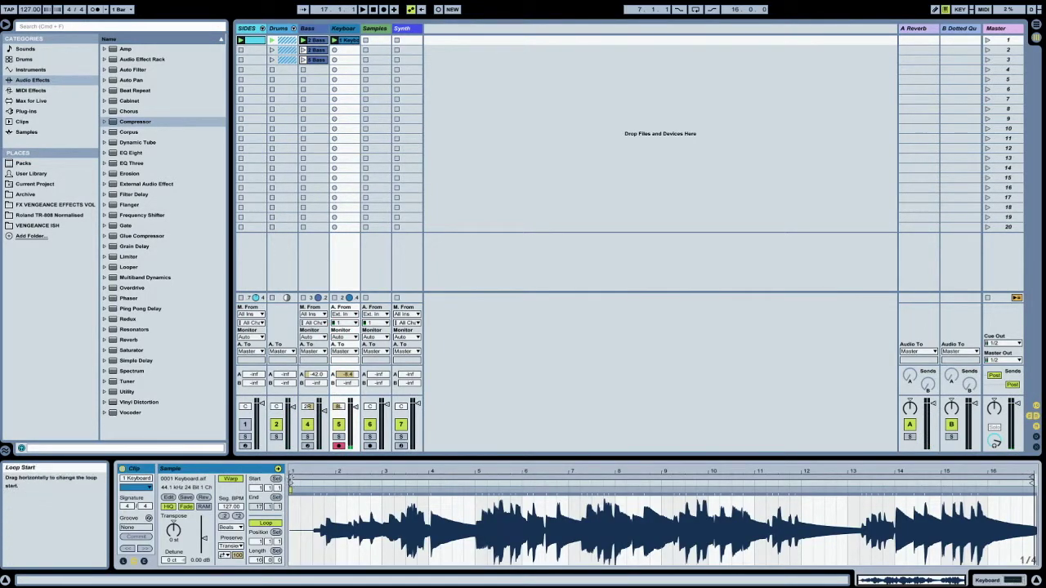
# Start the Keyboard clip's loop at bar 9 and place warp markers on the notes from beat 9.2 to 9.4
pyautogui.moveTo(292, 482); pyautogui.dragTo(664, 482)
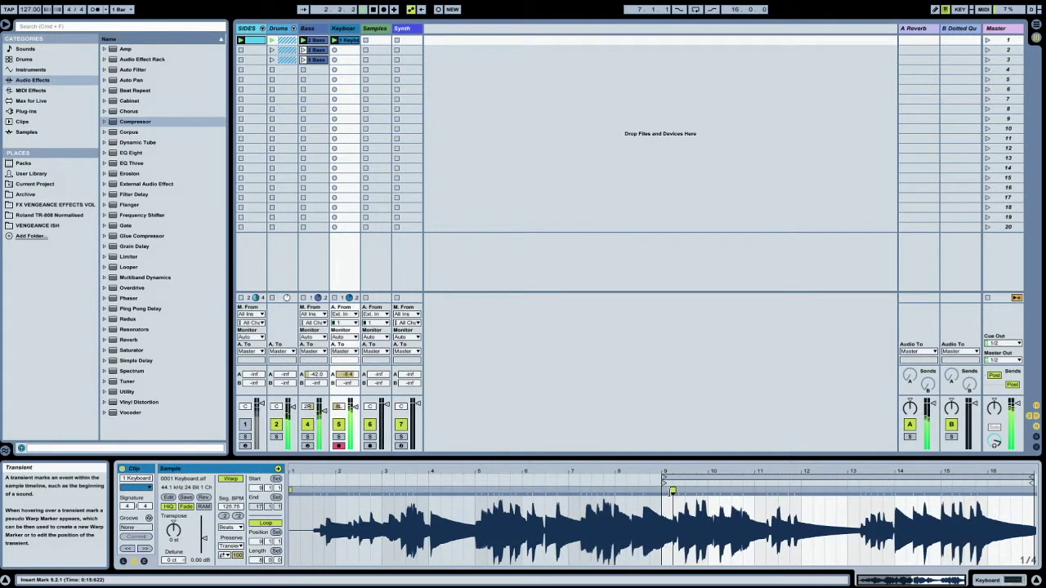
pyautogui.doubleClick(672, 491)
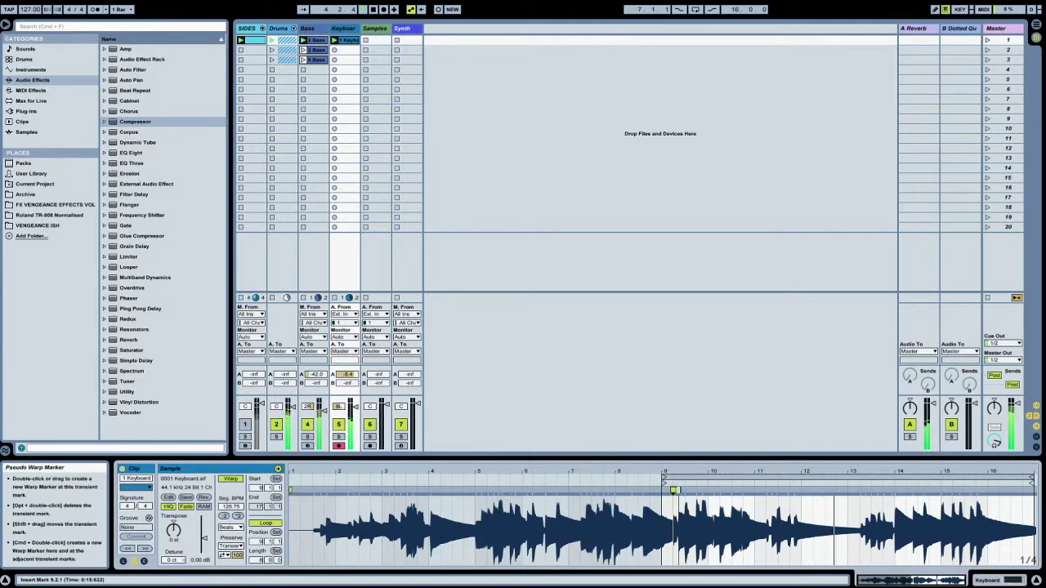
pyautogui.moveTo(914, 579); pyautogui.dragTo(918, 587)
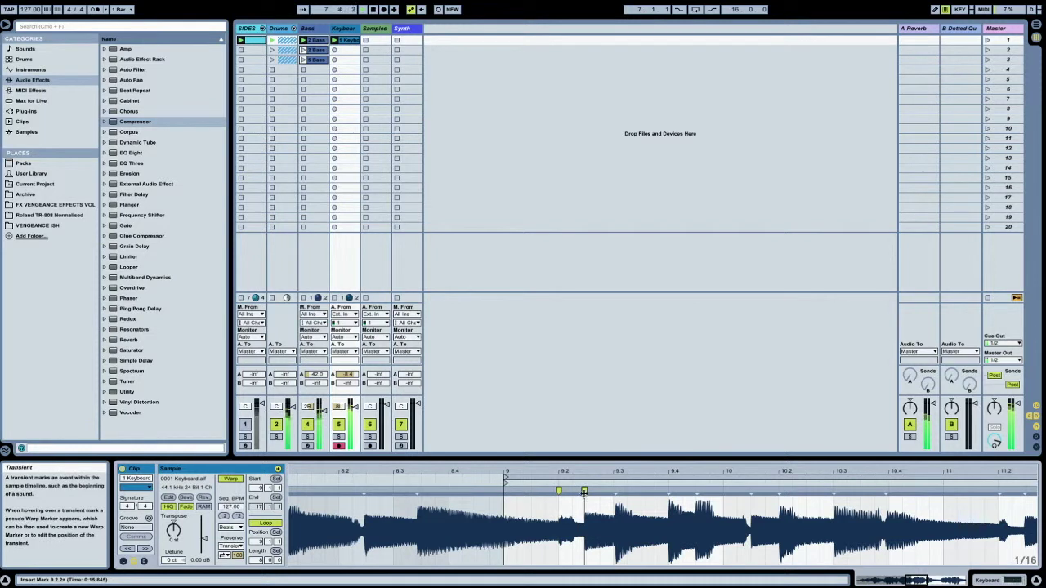
pyautogui.doubleClick(584, 491)
pyautogui.moveTo(584, 491); pyautogui.dragTo(586, 490)
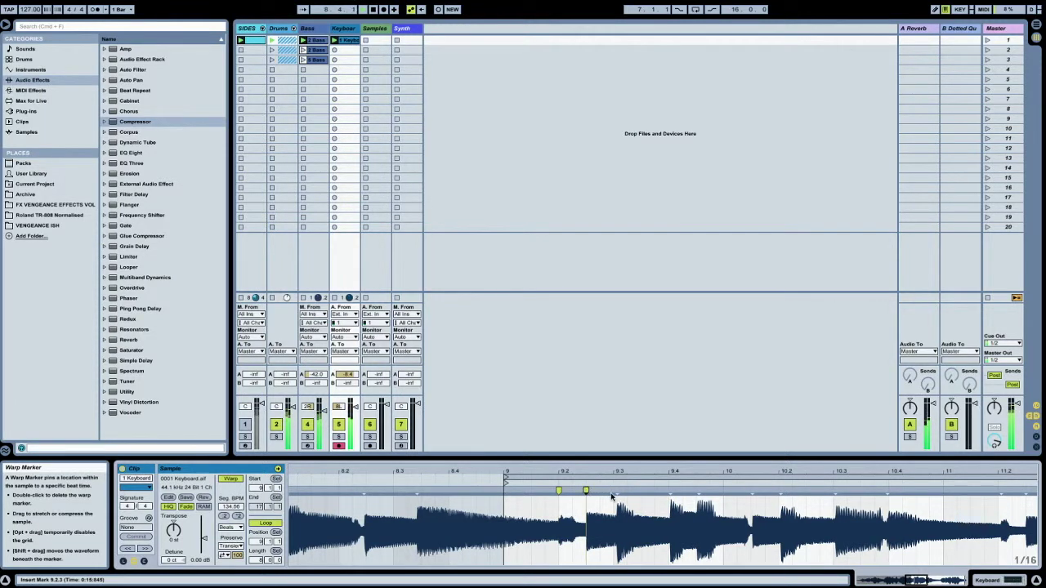
pyautogui.doubleClick(613, 491)
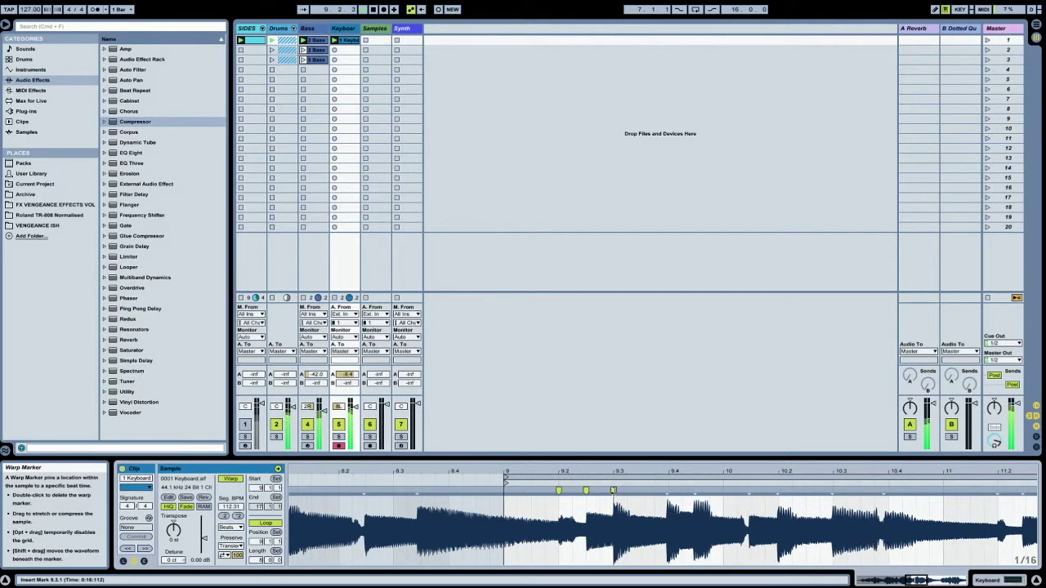
pyautogui.doubleClick(668, 490)
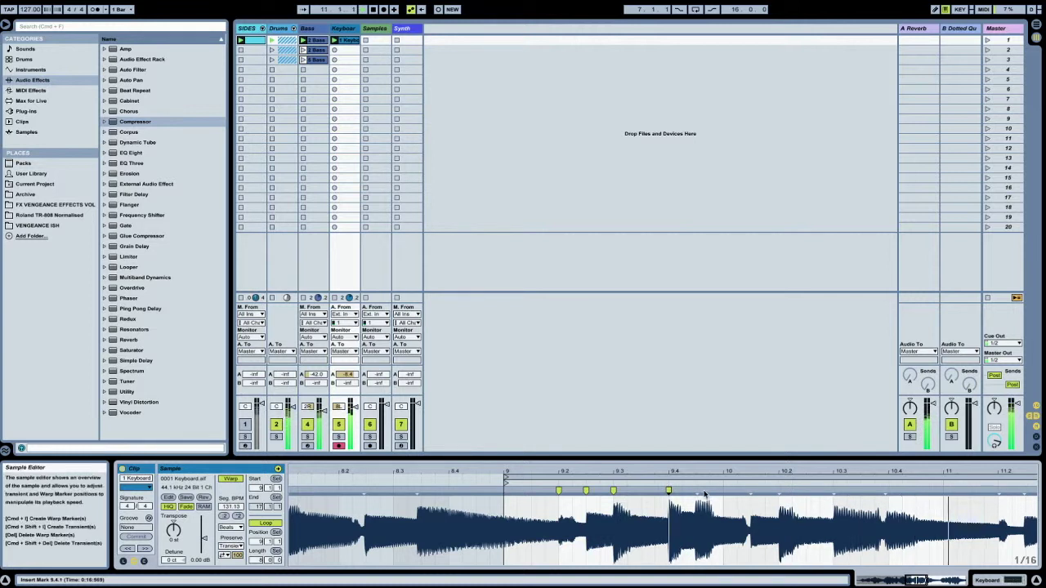
# Add warp markers to the Keyboard clip's notes from the end of bar 9 to beat 10.4
pyautogui.click(696, 490)
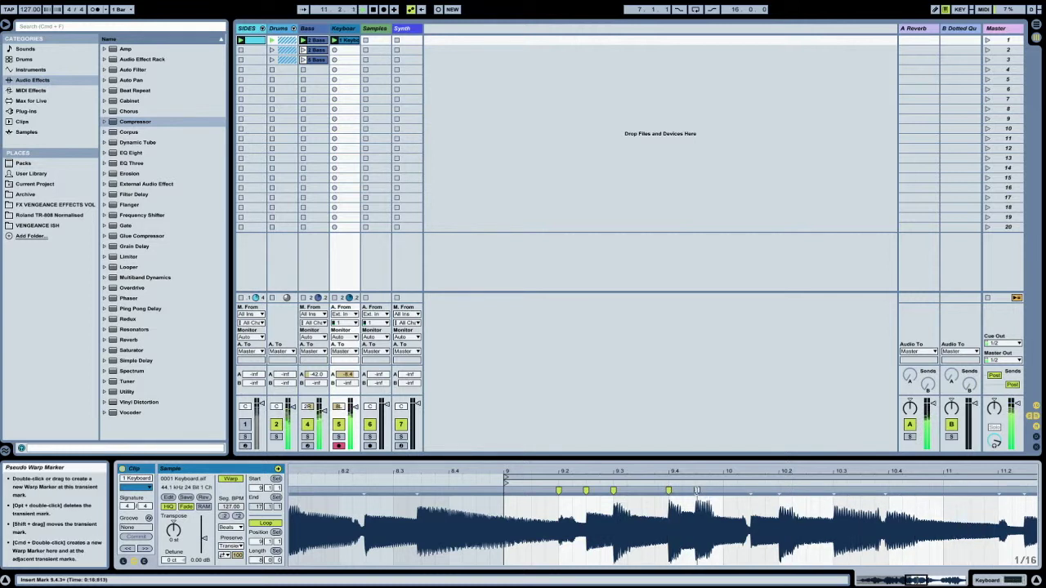
pyautogui.doubleClick(749, 490)
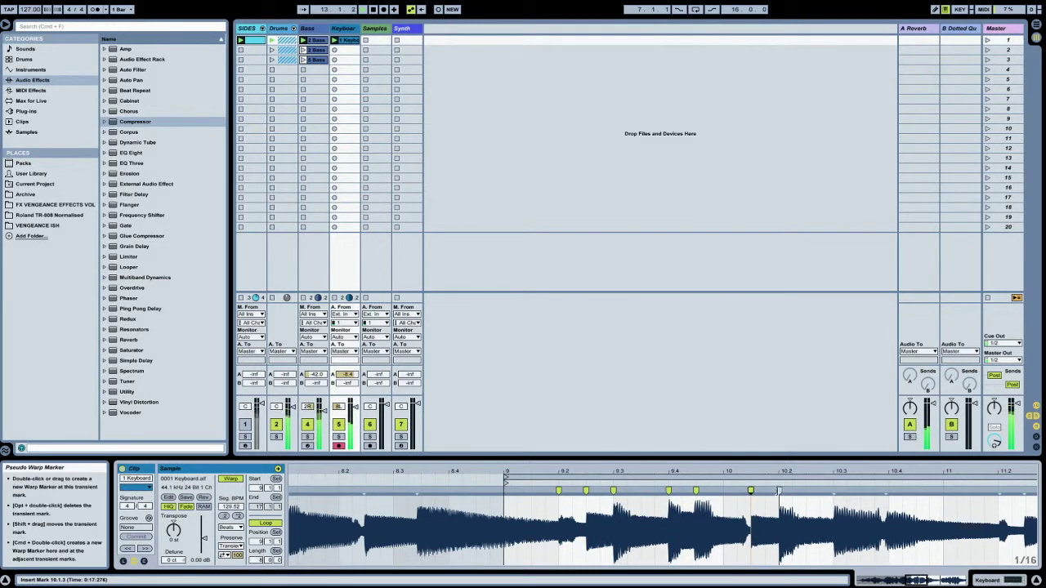
pyautogui.doubleClick(833, 491)
pyautogui.doubleClick(885, 491)
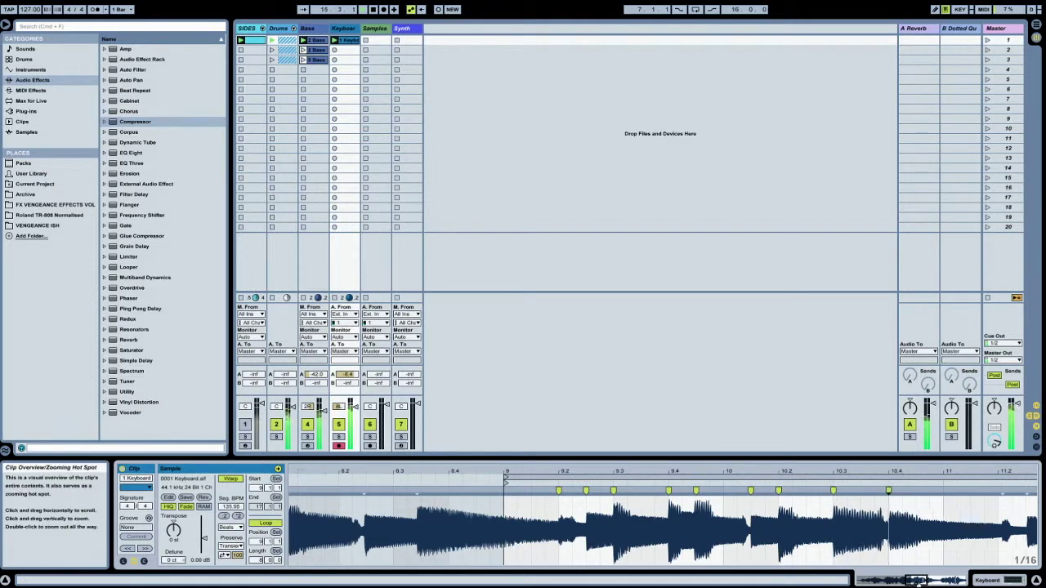
# Add warp markers to the Keyboard clip's notes from bar 11 to beat 13.2
pyautogui.doubleClick(583, 491)
pyautogui.moveTo(915, 579); pyautogui.dragTo(940, 580)
pyautogui.doubleClick(611, 491)
pyautogui.doubleClick(640, 491)
pyautogui.doubleClick(772, 491)
pyautogui.doubleClick(744, 491)
pyautogui.doubleClick(688, 491)
pyautogui.doubleClick(640, 491)
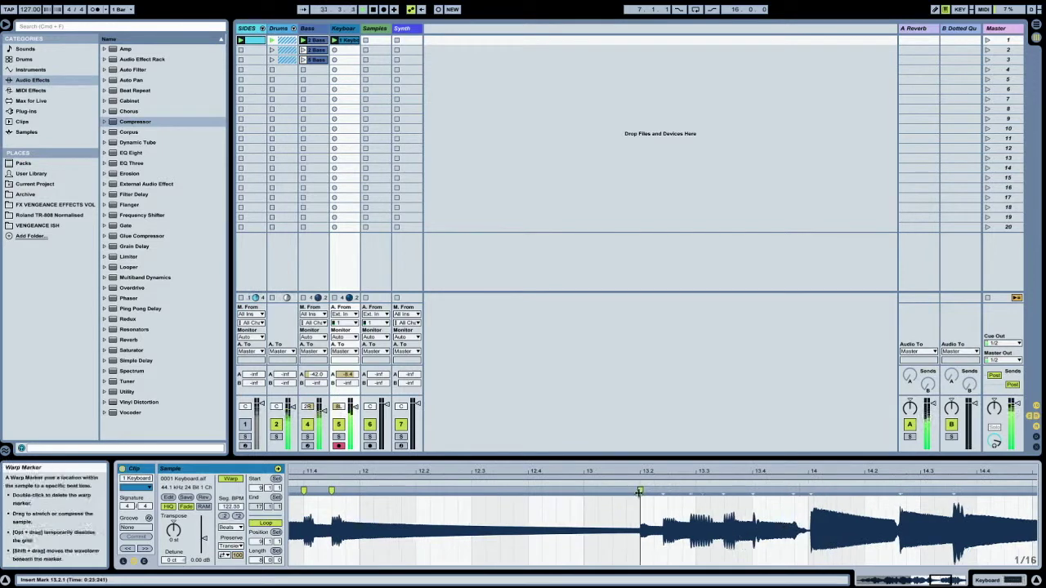
# Shift the warp marker near beat 13.2 slightly later and add markers to the notes through bar 14
pyautogui.moveTo(640, 491); pyautogui.dragTo(682, 491)
pyautogui.doubleClick(709, 491)
pyautogui.doubleClick(740, 491)
pyautogui.doubleClick(768, 491)
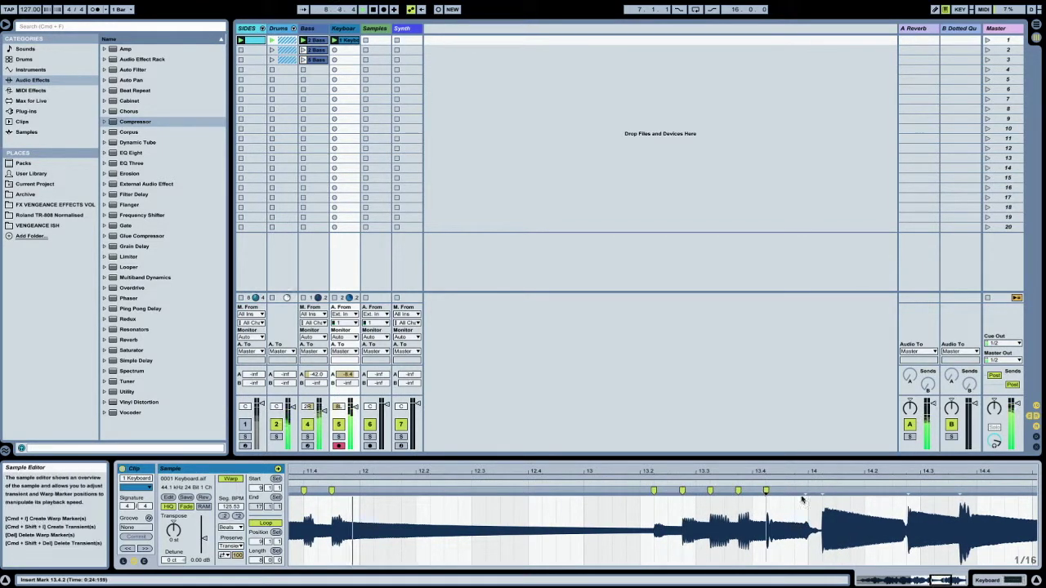
pyautogui.doubleClick(808, 490)
pyautogui.doubleClick(823, 491)
pyautogui.doubleClick(909, 491)
pyautogui.doubleClick(963, 491)
# Add warp markers to the Keyboard clip's notes from the start of bar 15 onward
pyautogui.moveTo(940, 579); pyautogui.dragTo(954, 579)
pyautogui.doubleClick(597, 490)
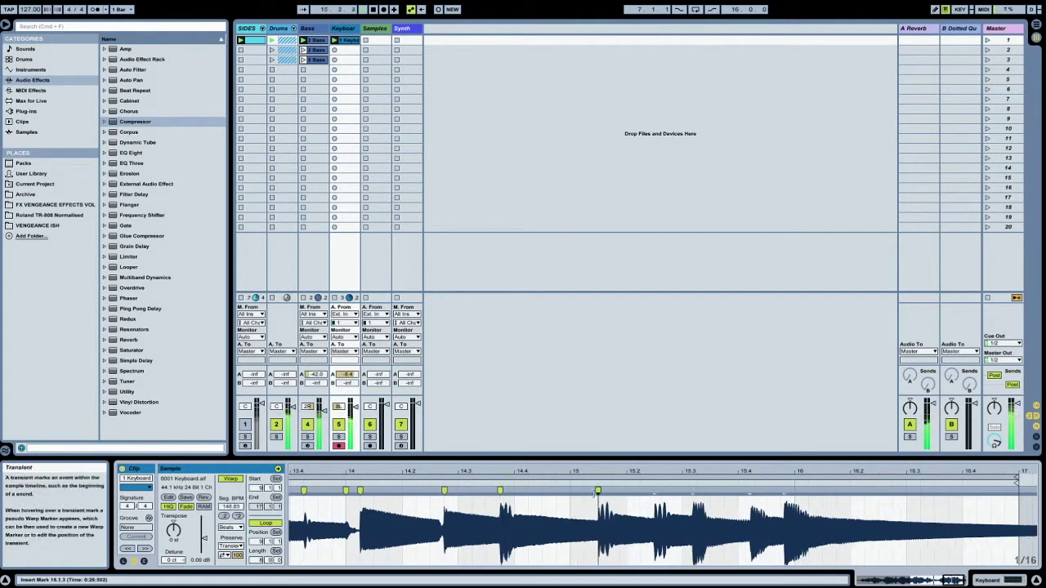
pyautogui.doubleClick(653, 490)
pyautogui.doubleClick(681, 491)
pyautogui.doubleClick(738, 490)
pyautogui.doubleClick(766, 490)
# Add the remaining warp markers in the second half of the Keyboard clip's loop and adjust their timing
pyautogui.moveTo(943, 579)
pyautogui.mouseDown()
pyautogui.moveTo(857, 579)
pyautogui.moveTo(907, 572)
pyautogui.moveTo(907, 587)
pyautogui.mouseUp()
pyautogui.click(822, 491)
pyautogui.doubleClick(839, 491)
pyautogui.doubleClick(789, 490)
pyautogui.doubleClick(813, 490)
pyautogui.moveTo(840, 490); pyautogui.dragTo(854, 491)
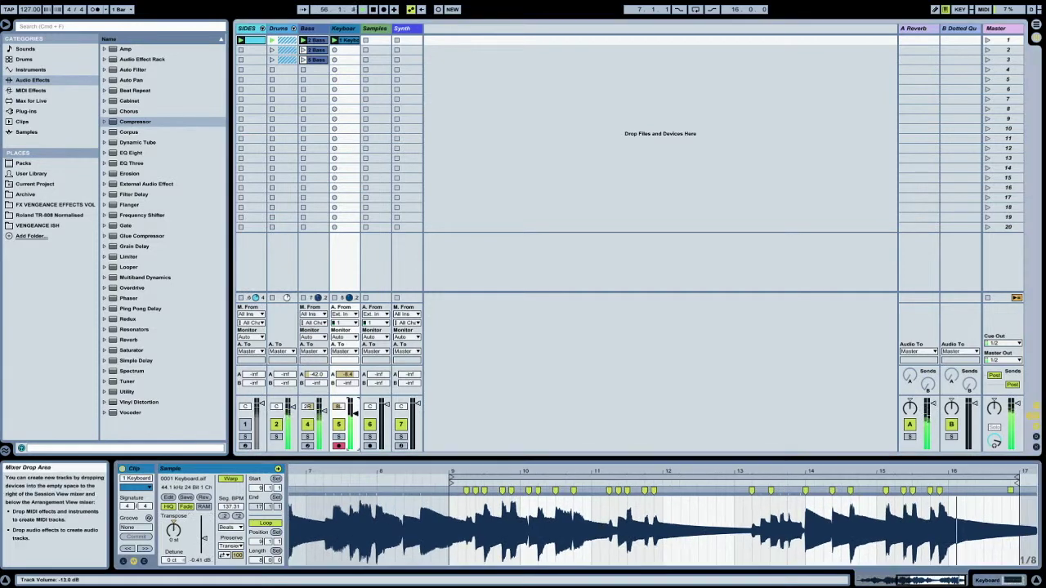
# Add a Compressor after the Keyboard track's EQ Eight and lower its attack to 0.01 ms
pyautogui.doubleClick(155, 122)
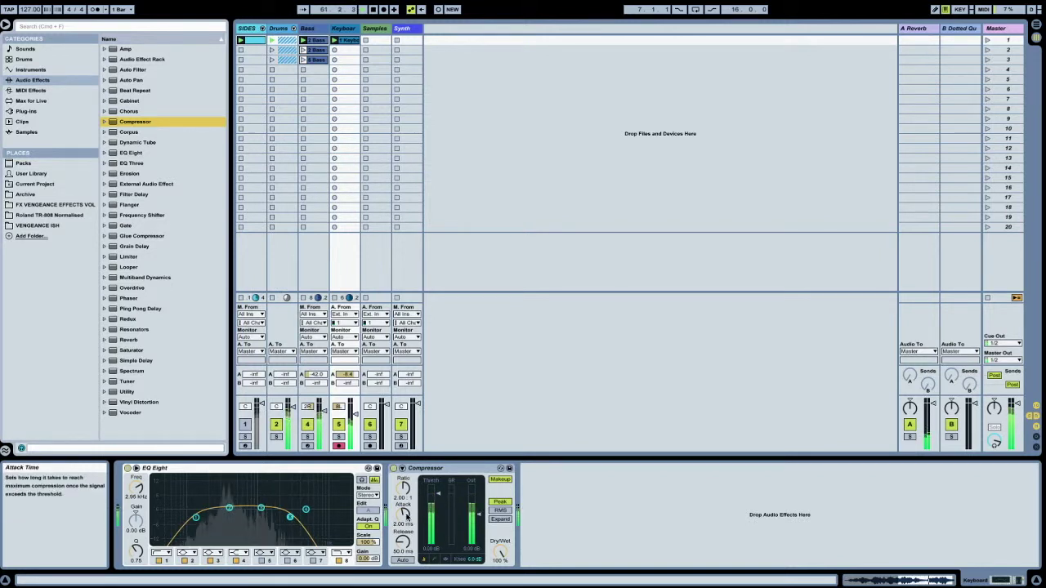
pyautogui.moveTo(404, 516)
pyautogui.mouseDown()
pyautogui.moveTo(404, 564)
pyautogui.moveTo(403, 535)
pyautogui.mouseUp()
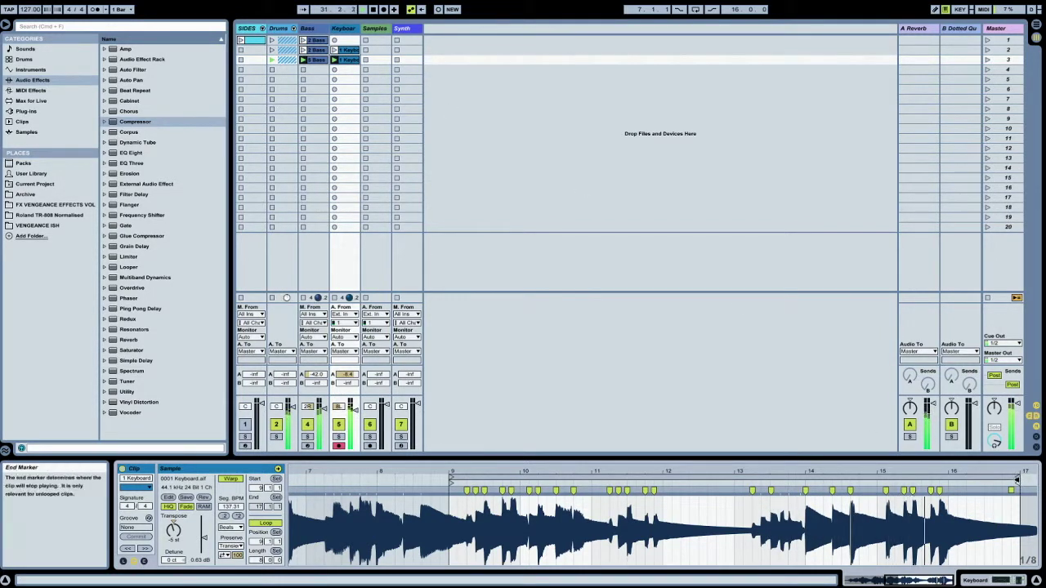
# Shorten the loop of scene 3's Keyboard clip to four bars so it ends at bar 13
pyautogui.moveTo(1020, 476); pyautogui.dragTo(733, 516)
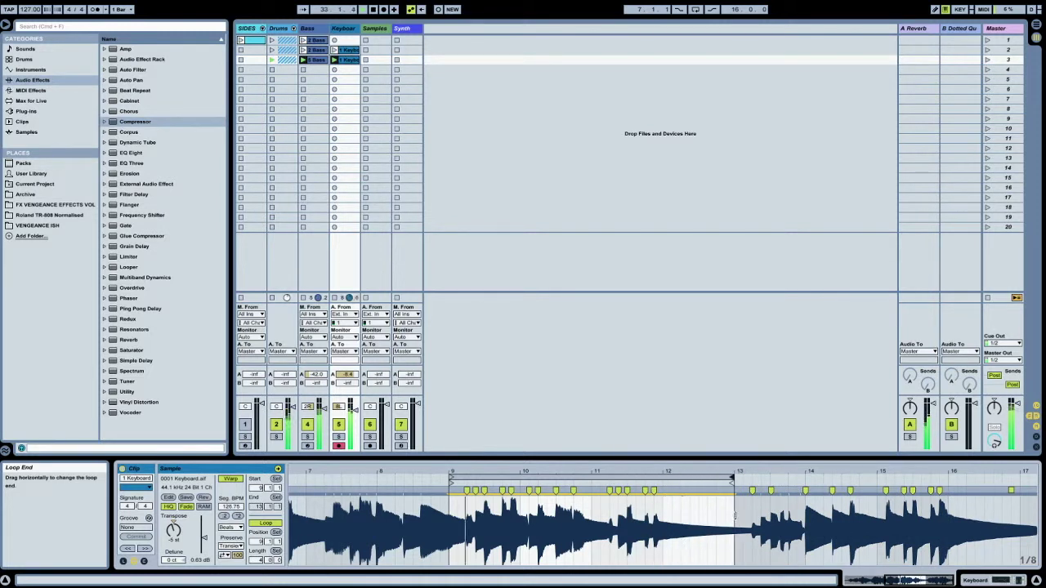
pyautogui.click(705, 478)
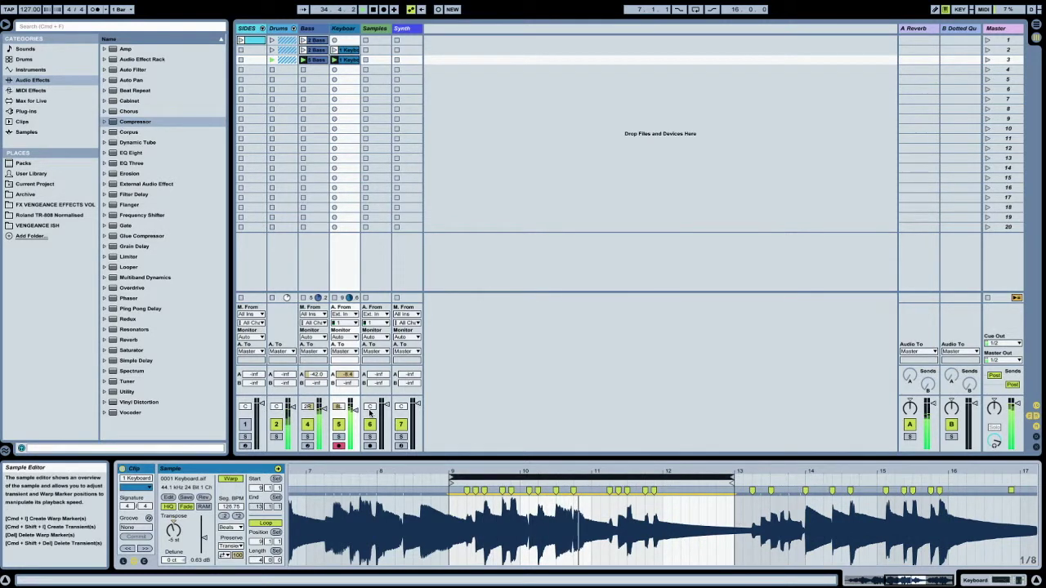
# Raise the Keyboard track's volume to -4.0 dB and rebalance the Bass track's volume against it
pyautogui.moveTo(356, 413); pyautogui.dragTo(356, 409)
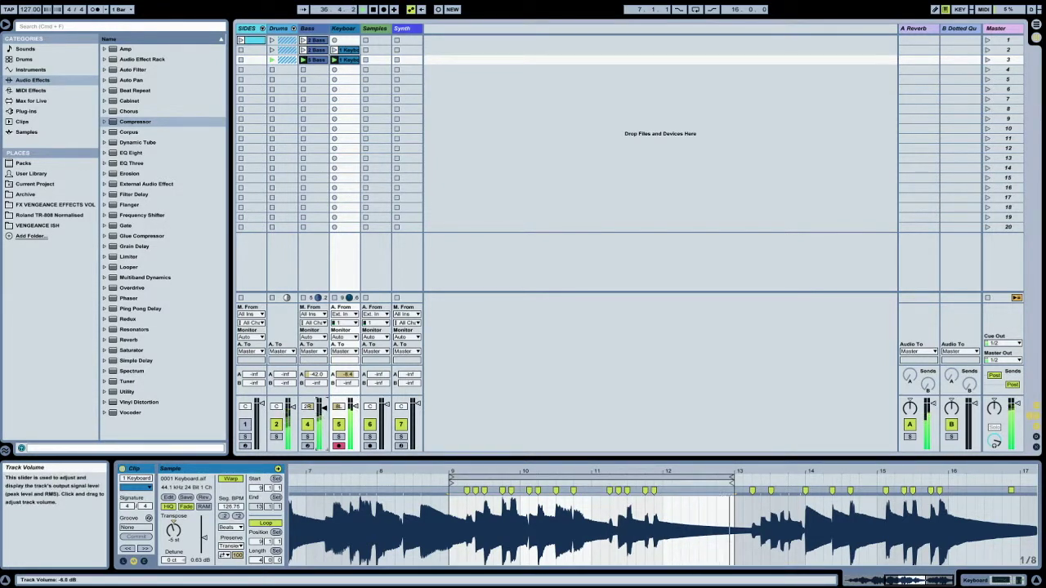
pyautogui.moveTo(354, 410); pyautogui.dragTo(353, 407)
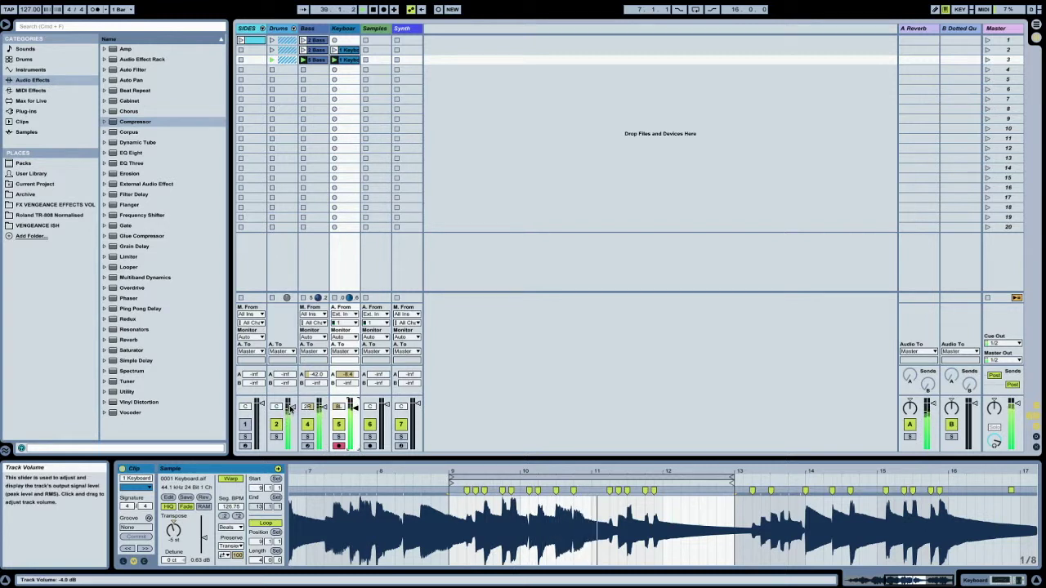
pyautogui.moveTo(319, 406); pyautogui.dragTo(320, 410)
# Duplicate the SIDECHAIN track's scene 1 kick clip into scenes 2 through 5
pyautogui.click(254, 40)
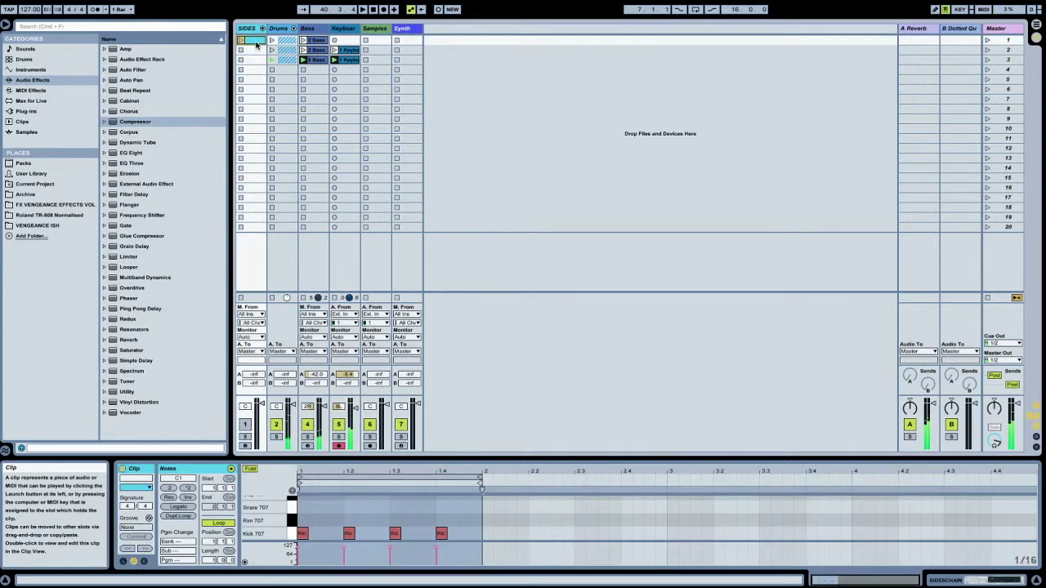
pyautogui.moveTo(255, 45); pyautogui.dragTo(257, 51)
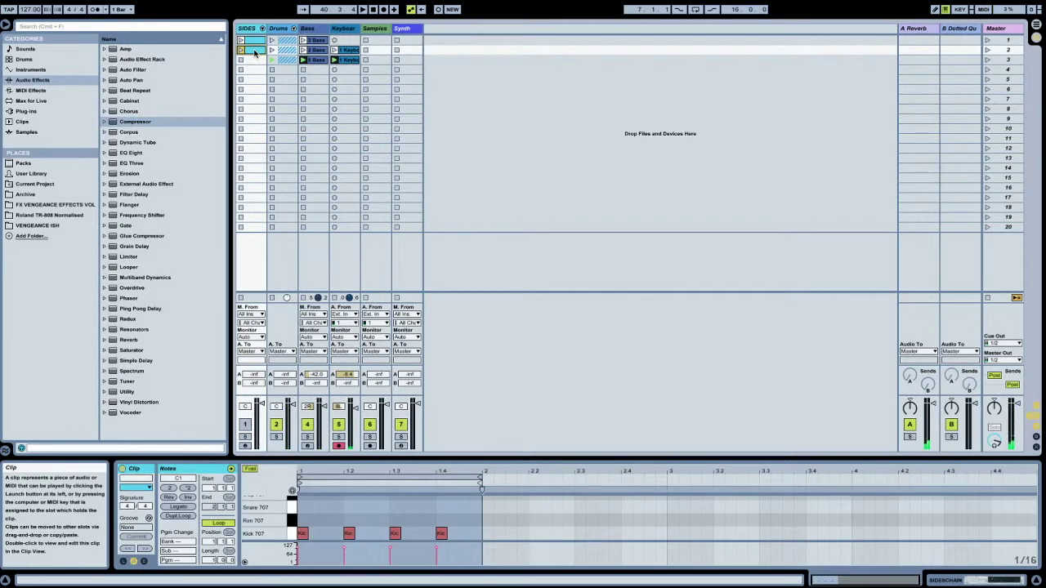
pyautogui.hotkey('ctrl', 'd')
pyautogui.hotkey('ctrl', 'd')
pyautogui.hotkey('ctrl', 'd')
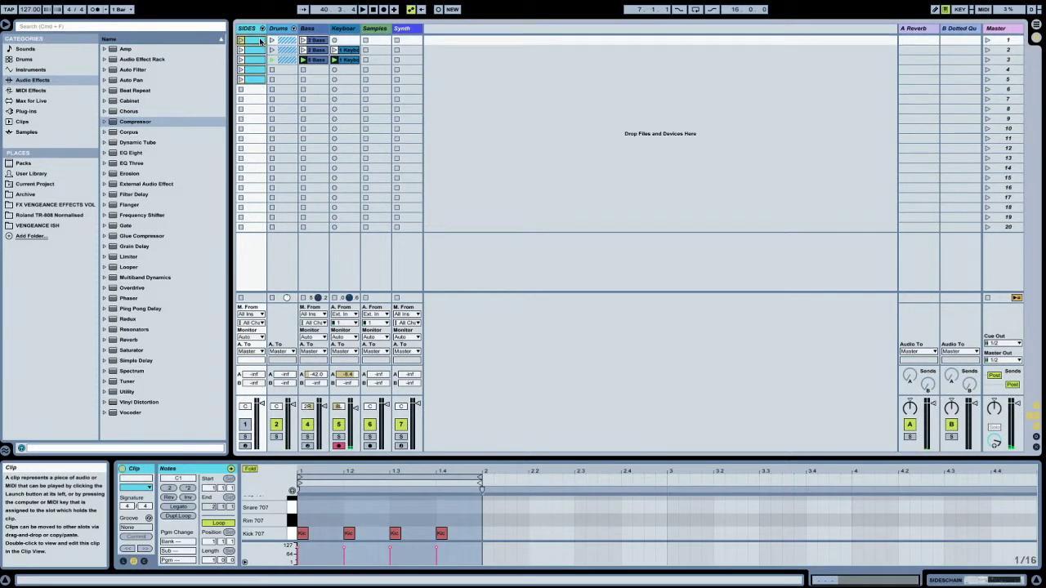
# Launch scene 3 and delete its Keyboard clip
pyautogui.click(987, 61)
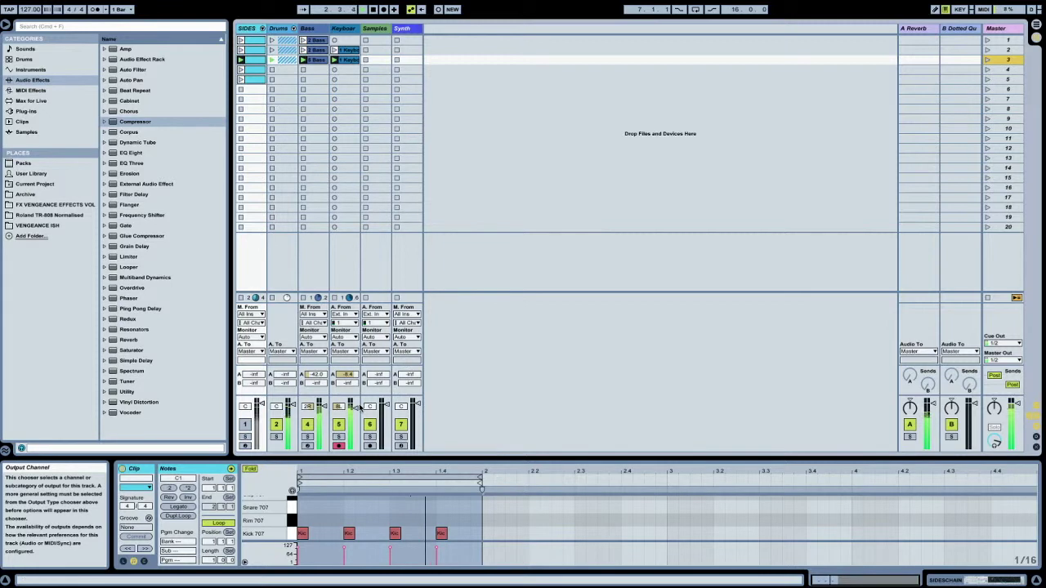
pyautogui.click(309, 27)
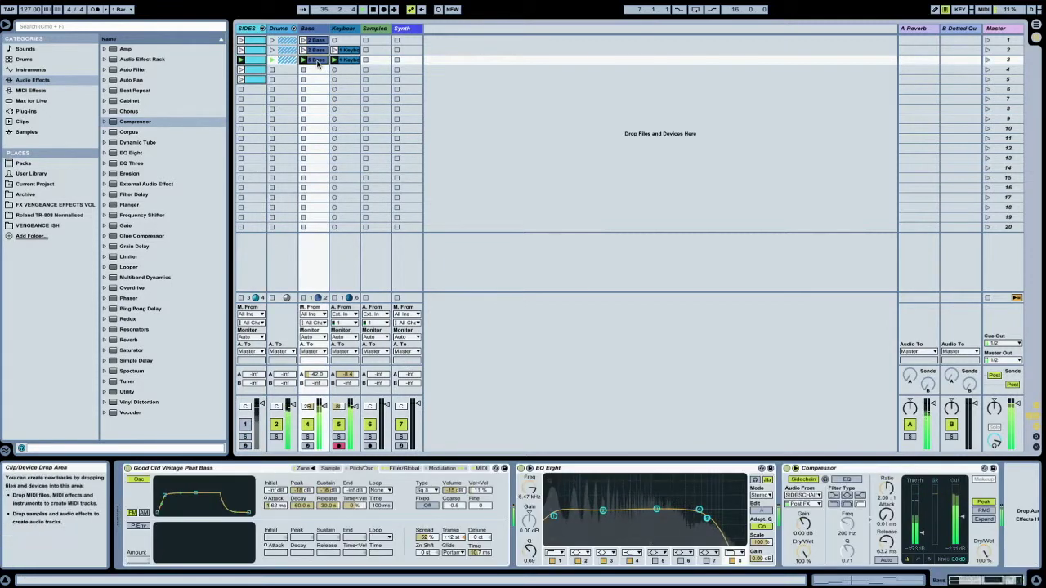
pyautogui.click(343, 61)
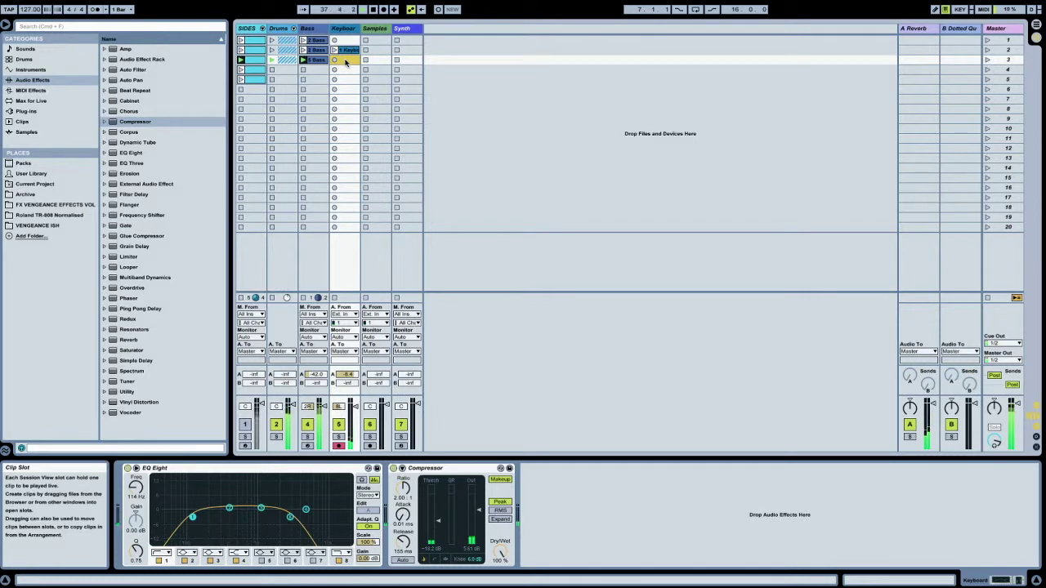
# Check the Keyboard, Bass and Drums clips in scenes 2 and 3, and launch scene 2 for comparison
pyautogui.click(352, 51)
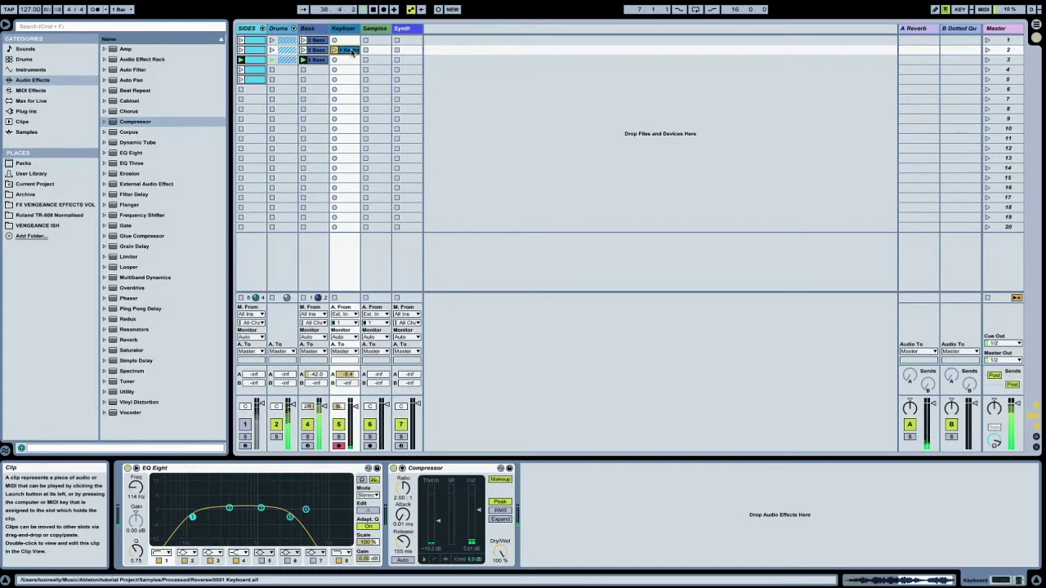
pyautogui.click(310, 61)
pyautogui.click(294, 61)
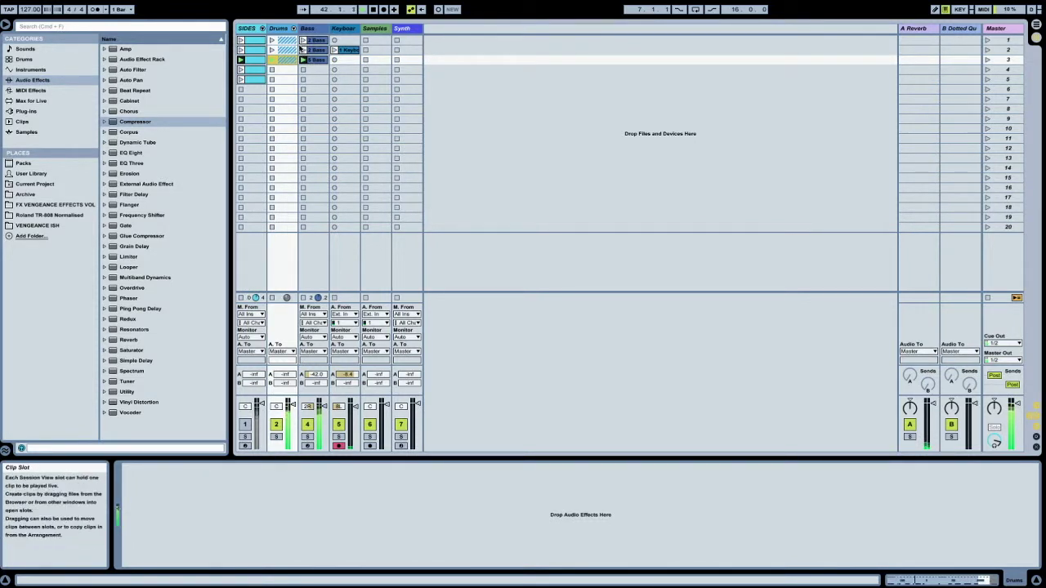
pyautogui.click(353, 53)
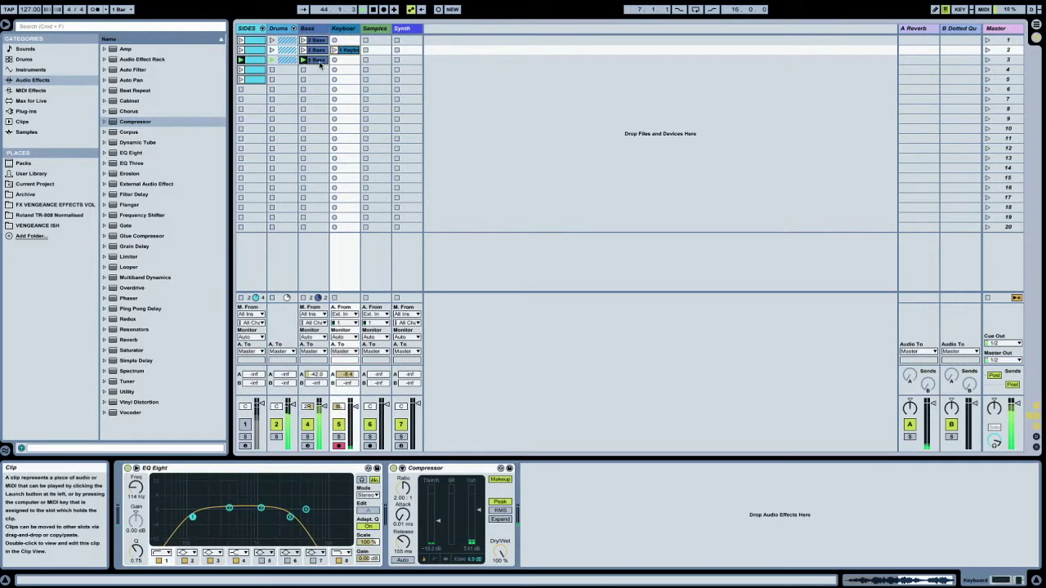
pyautogui.click(317, 61)
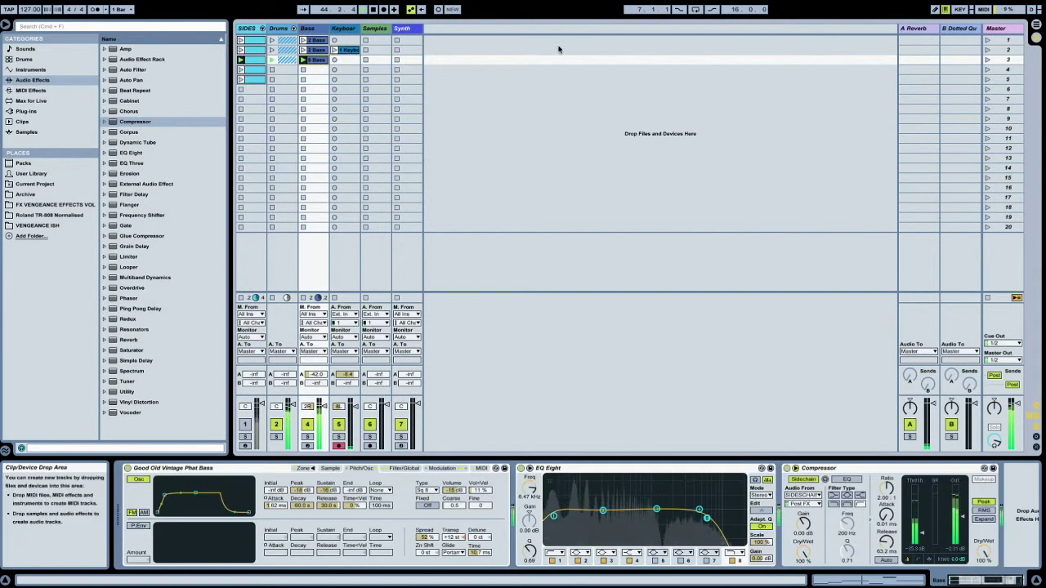
pyautogui.click(987, 50)
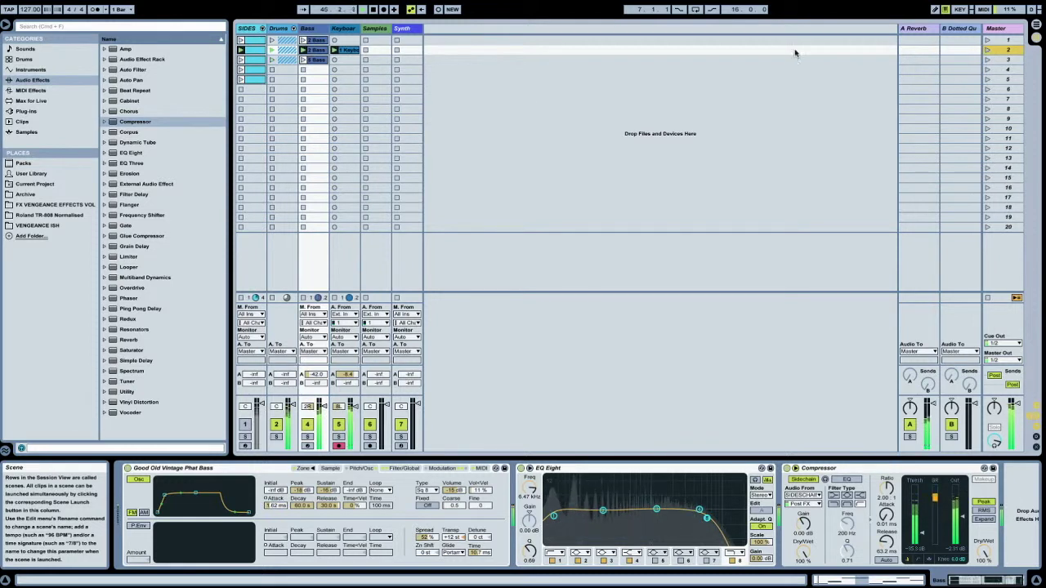
# Move all clips from scene 2 downward by one row to free up scene 2
pyautogui.click(352, 59)
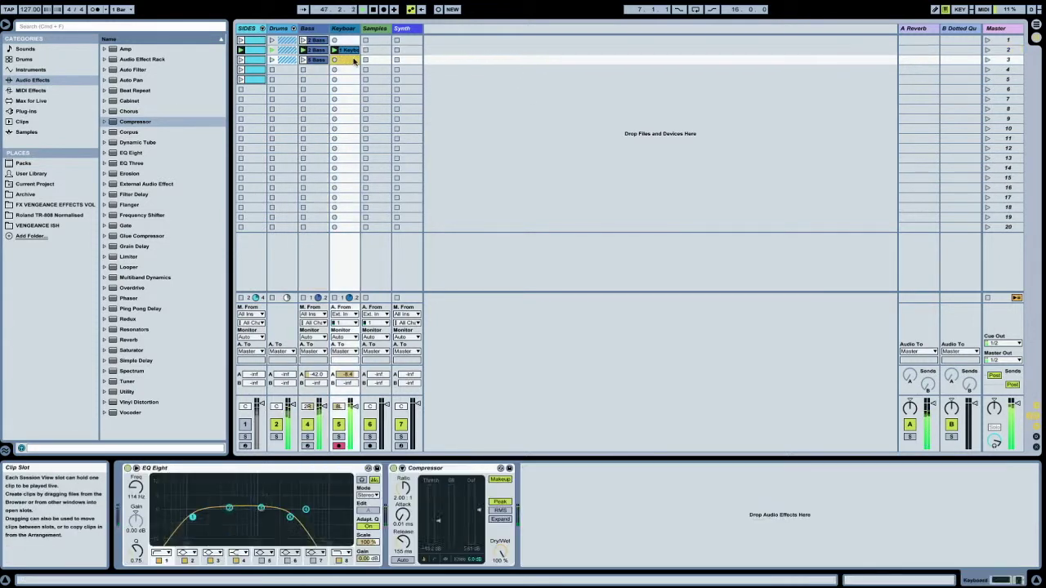
pyautogui.click(353, 80)
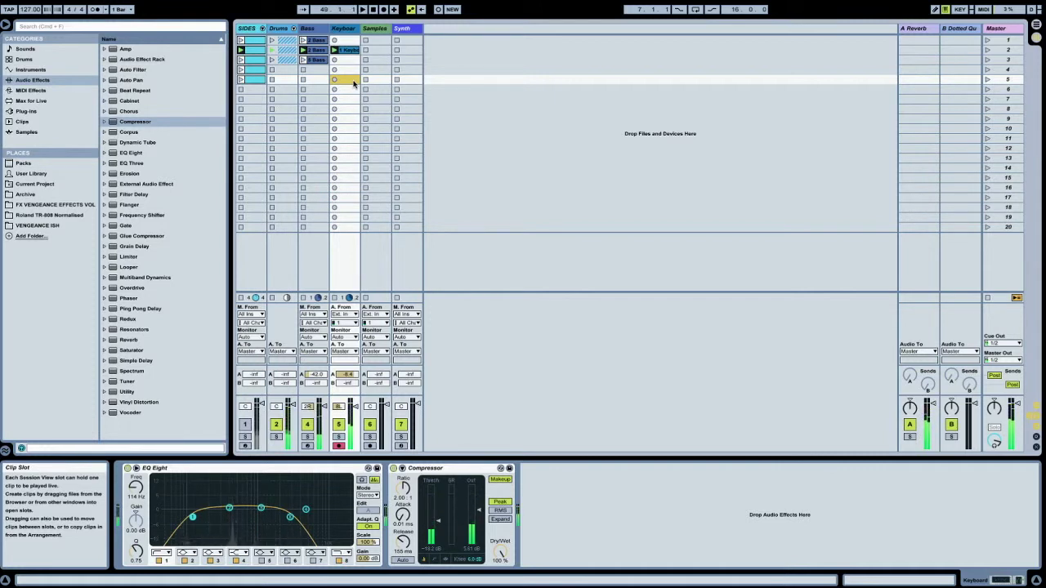
pyautogui.moveTo(380, 90); pyautogui.dragTo(256, 52)
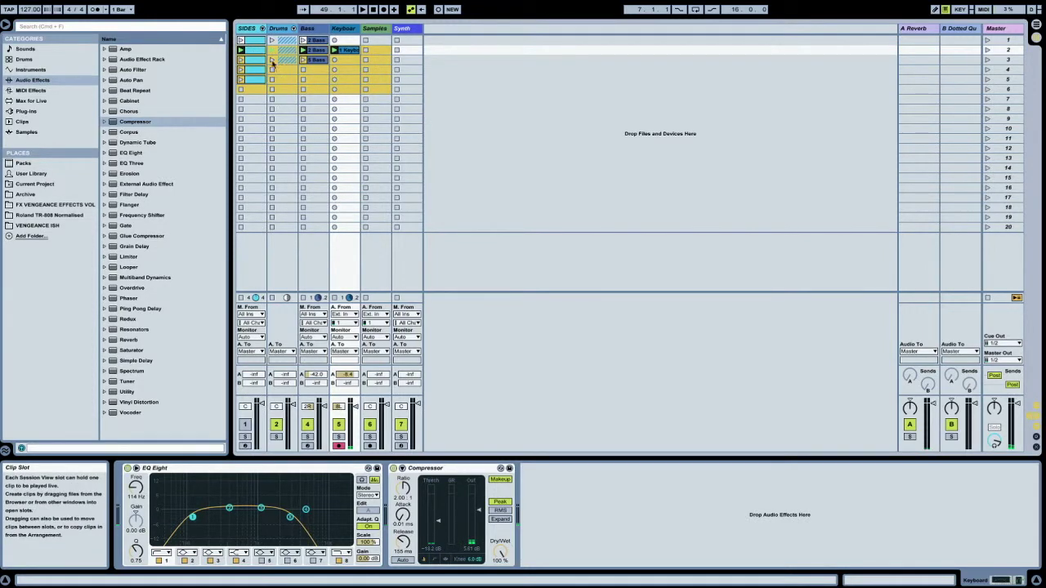
pyautogui.moveTo(253, 51); pyautogui.dragTo(258, 61)
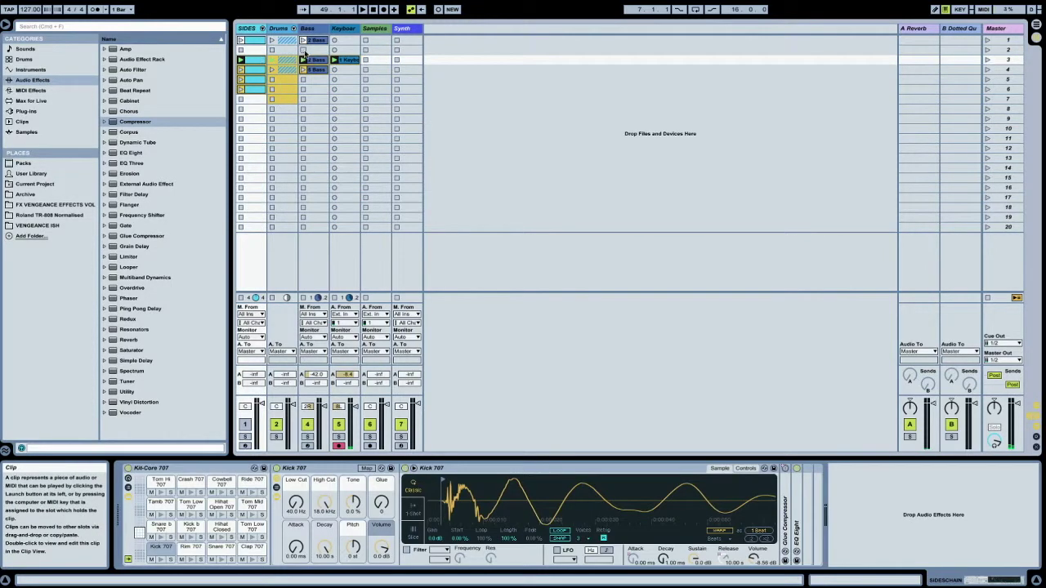
# Copy scene 3's SIDECHAIN, drum, Bass and Keyboard clips into the empty scene 2
pyautogui.click(304, 41)
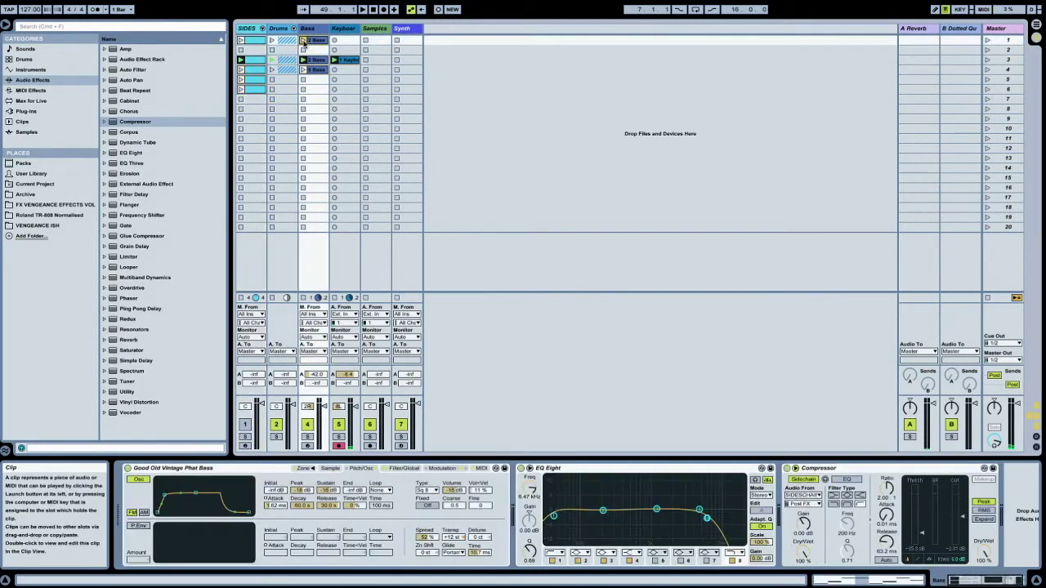
pyautogui.click(343, 60)
pyautogui.click(253, 63)
pyautogui.moveTo(253, 63); pyautogui.dragTo(255, 51)
pyautogui.click(342, 51)
pyautogui.click(314, 51)
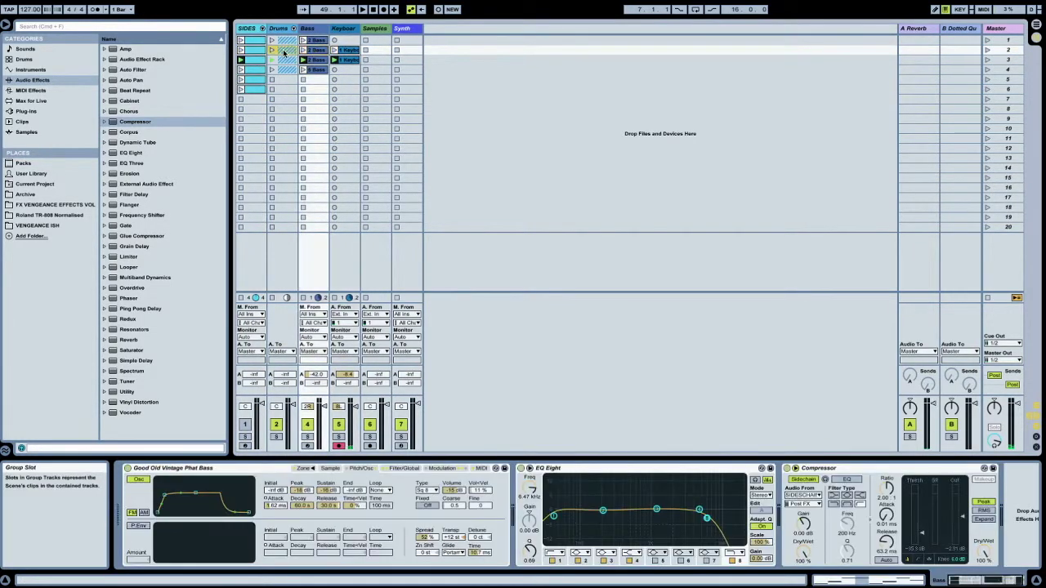
# Unfold the Drums group to show the 3-fav drums track's clips and launch scene 2
pyautogui.click(282, 41)
pyautogui.click(293, 28)
pyautogui.click(328, 51)
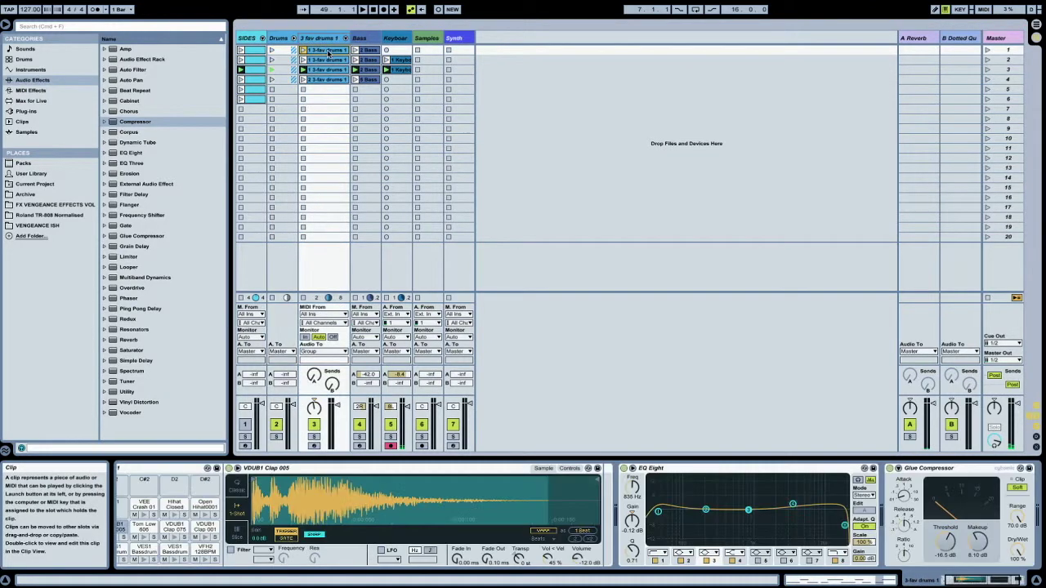
pyautogui.click(328, 60)
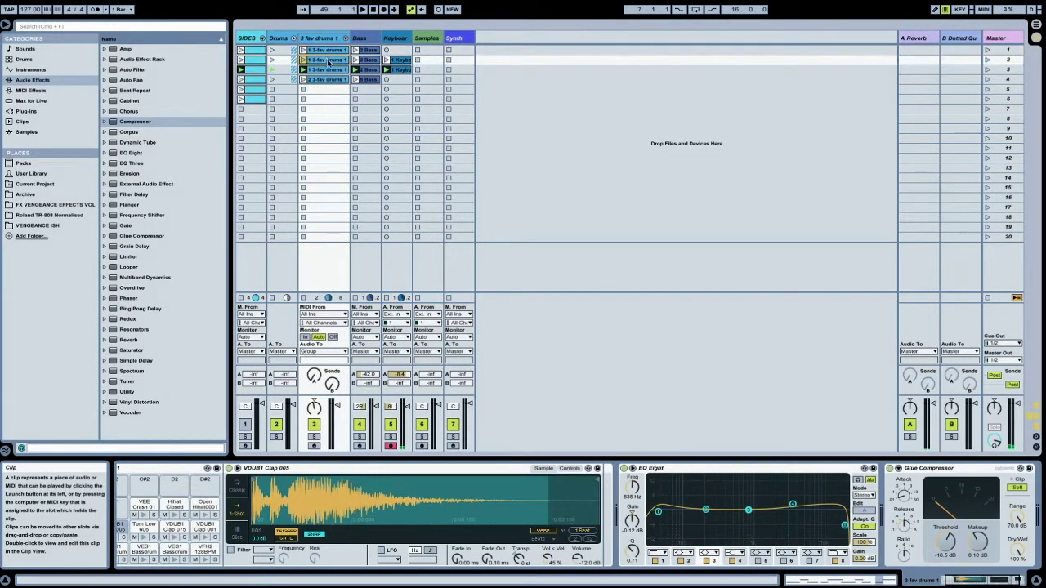
pyautogui.click(987, 60)
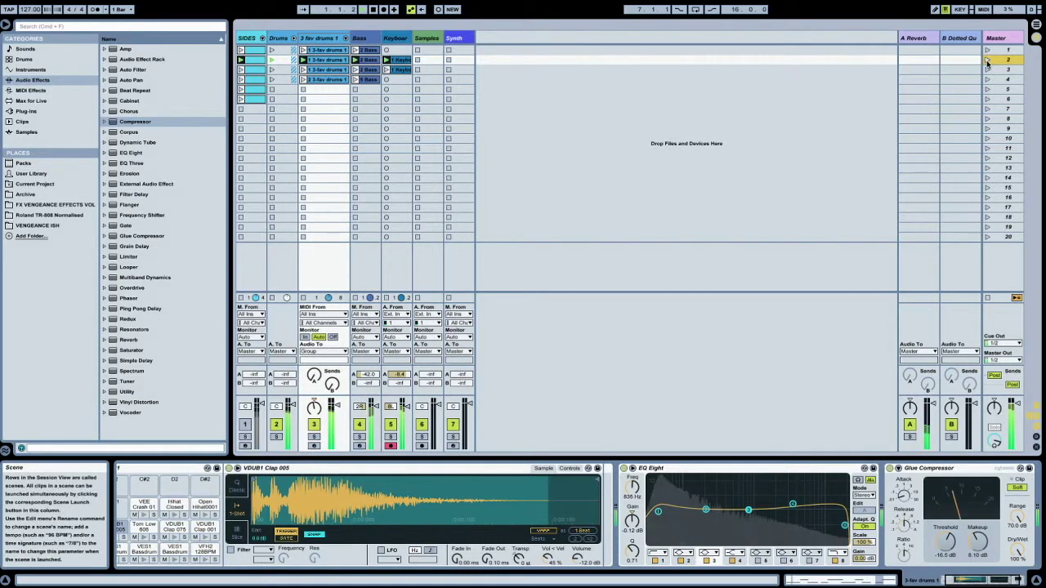
# Delete scene 2's Keyboard clip and replace scene 1's drum clip with a copy of the scene 2 drum clip
pyautogui.click(399, 62)
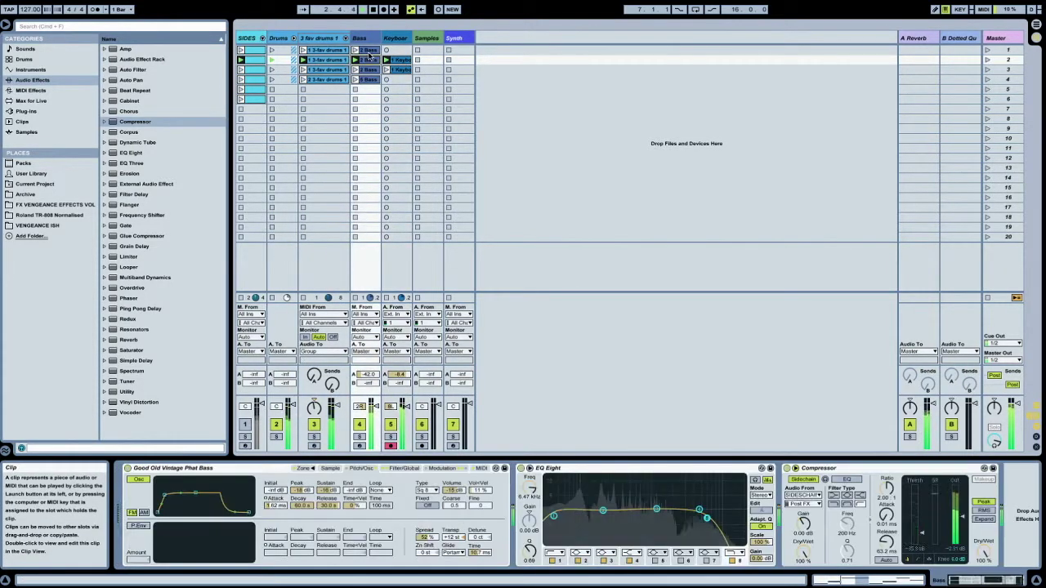
pyautogui.click(369, 54)
pyautogui.click(331, 50)
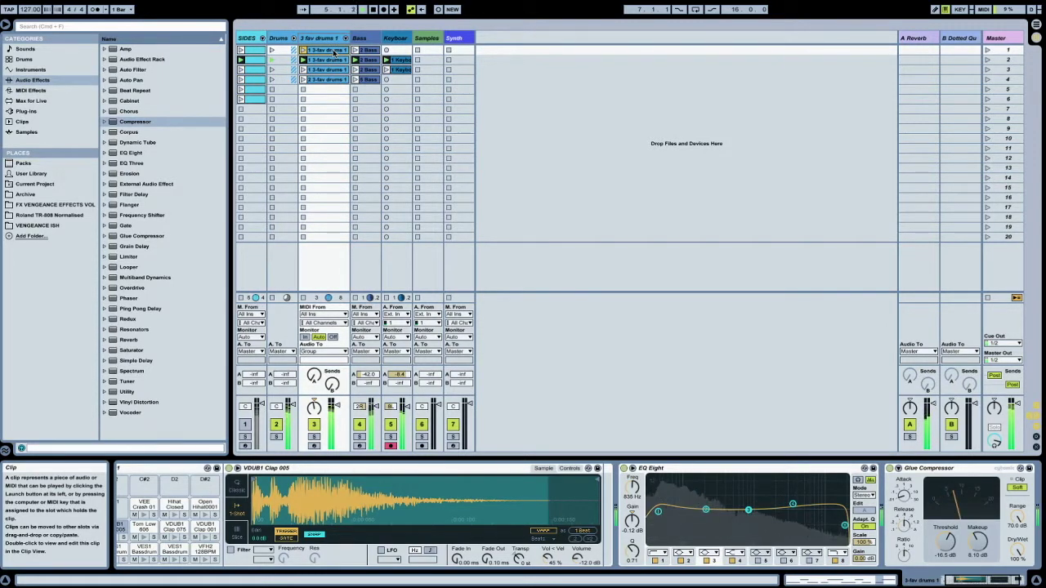
pyautogui.click(394, 62)
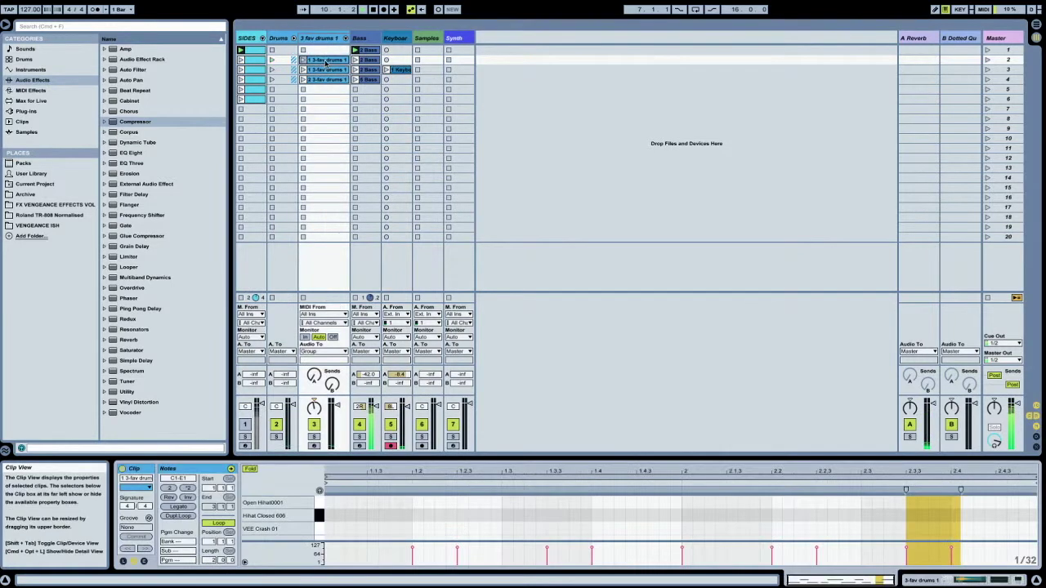
pyautogui.click(326, 60)
pyautogui.doubleClick(329, 50)
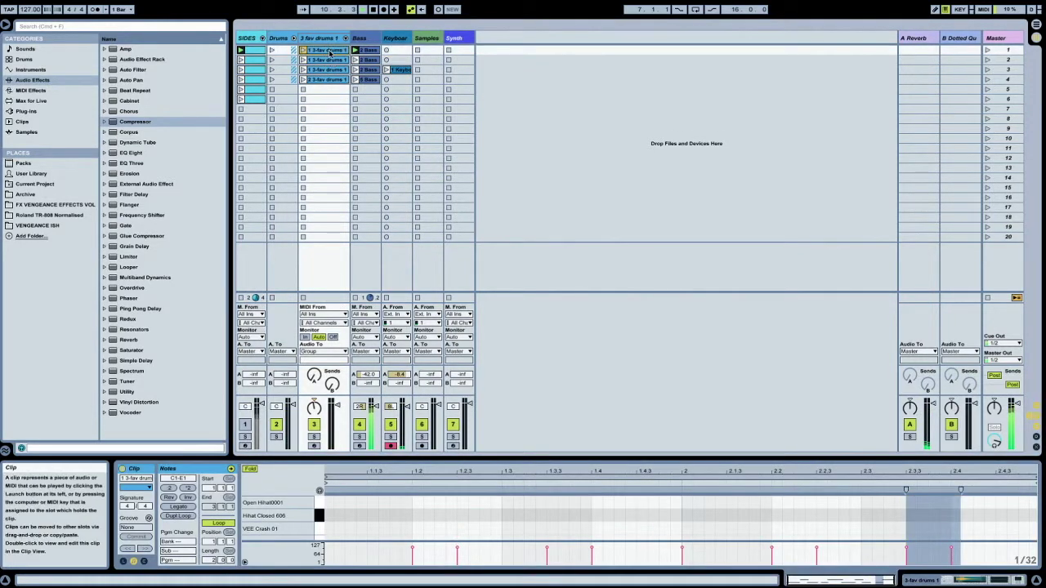
# Delete all VDUB1 Clap 005 notes from scene 1's drum clip and launch scene 1
pyautogui.scroll(-5, 871, 510)
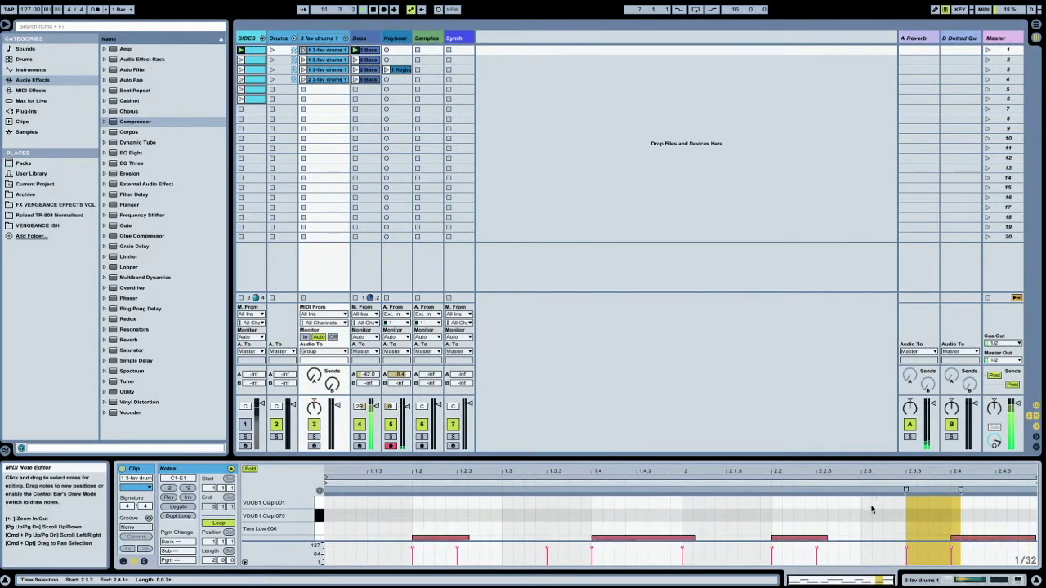
pyautogui.moveTo(986, 501); pyautogui.dragTo(408, 524)
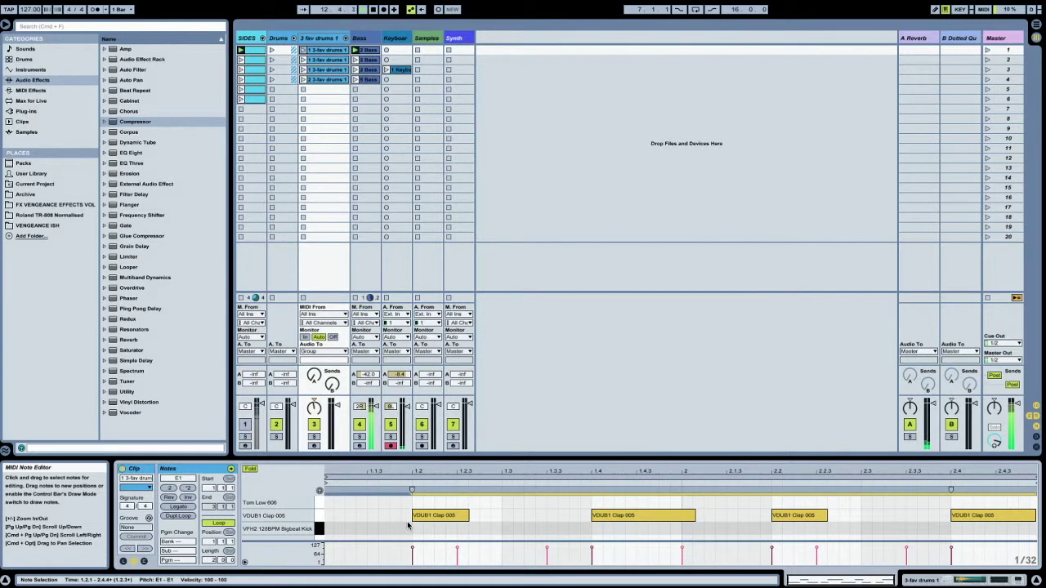
pyautogui.press('Delete')
pyautogui.scroll(-2, 414, 524)
pyautogui.scroll(-1, 415, 525)
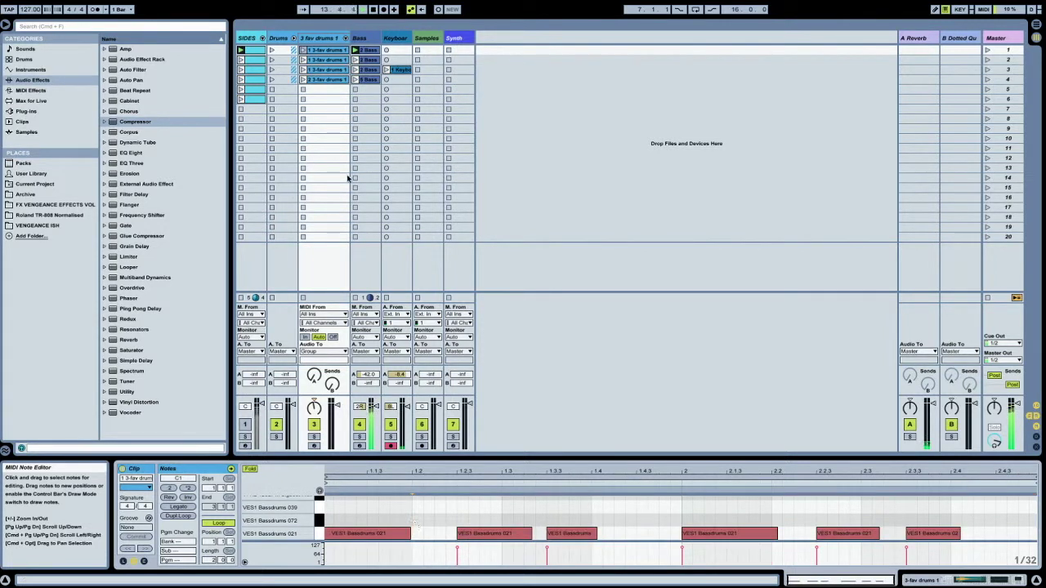
pyautogui.click(988, 50)
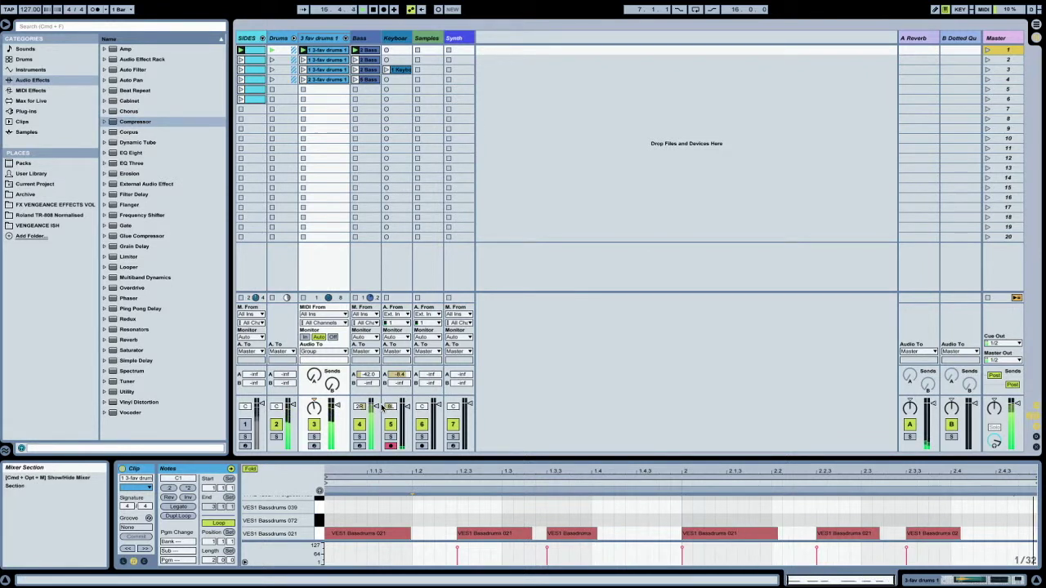
# Place VFX1 Atmos 06.wav from the FX VENGEANCE EFFECTS library in the Samples track's scene 1 and delete the extra audio track
pyautogui.click(85, 206)
pyautogui.click(106, 49)
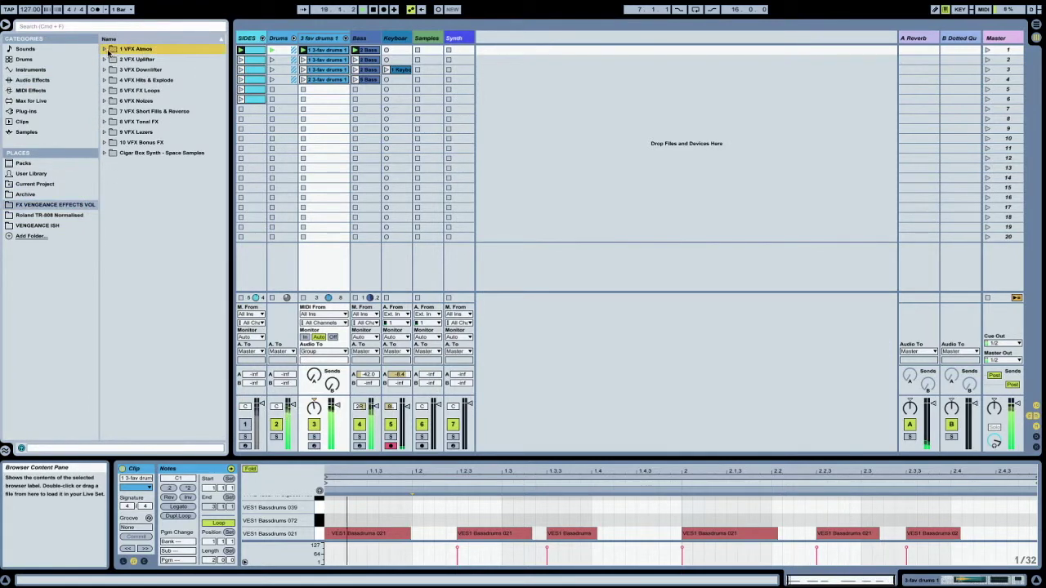
pyautogui.click(143, 113)
pyautogui.moveTo(143, 115); pyautogui.dragTo(431, 52)
pyautogui.click(491, 39)
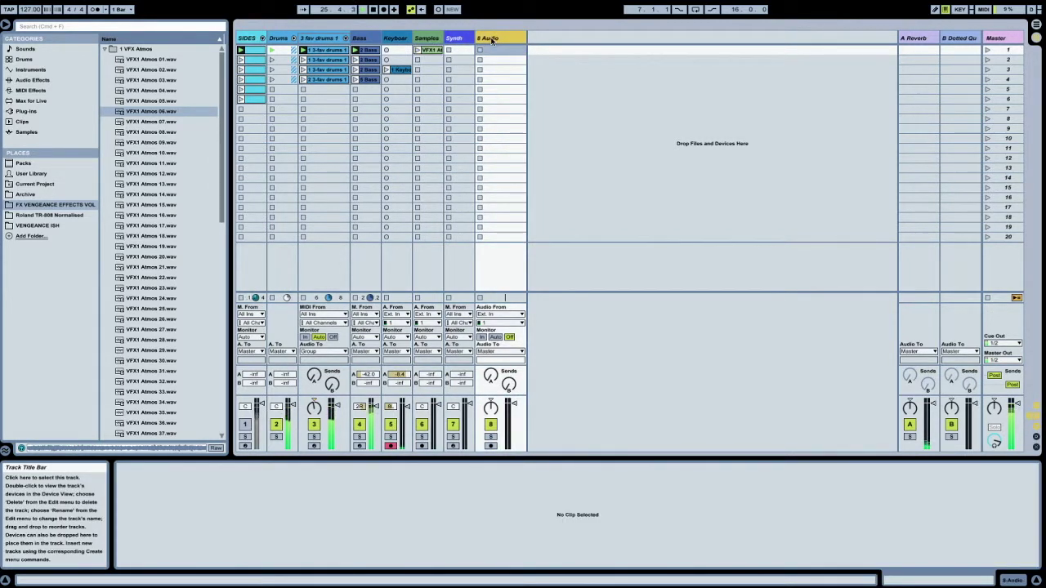
pyautogui.press('Delete')
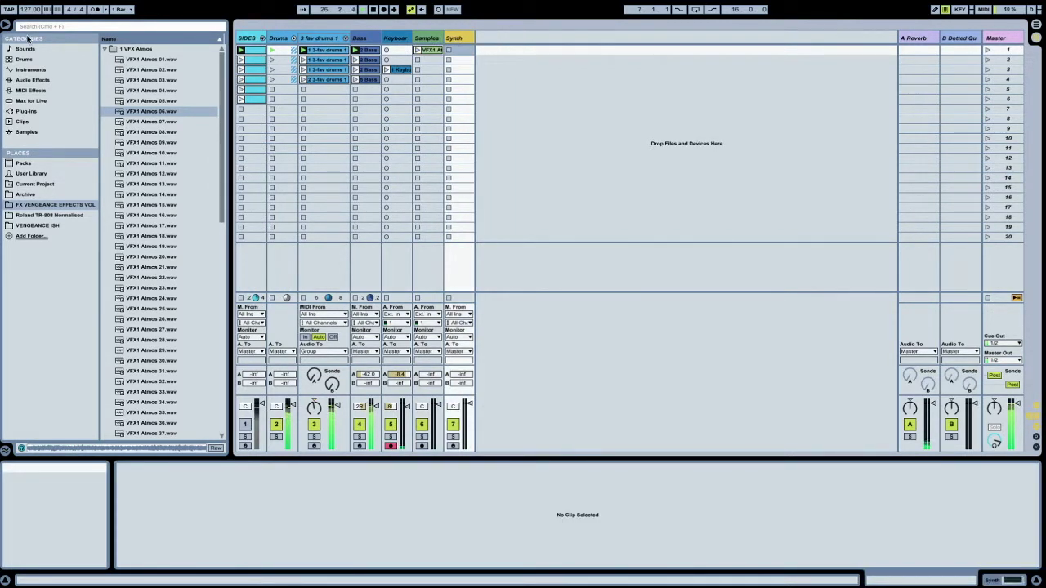
# Play the VFX1 Atmos clip along with scene 1, followed by scenes 2 and 3
pyautogui.click(106, 50)
pyautogui.click(527, 183)
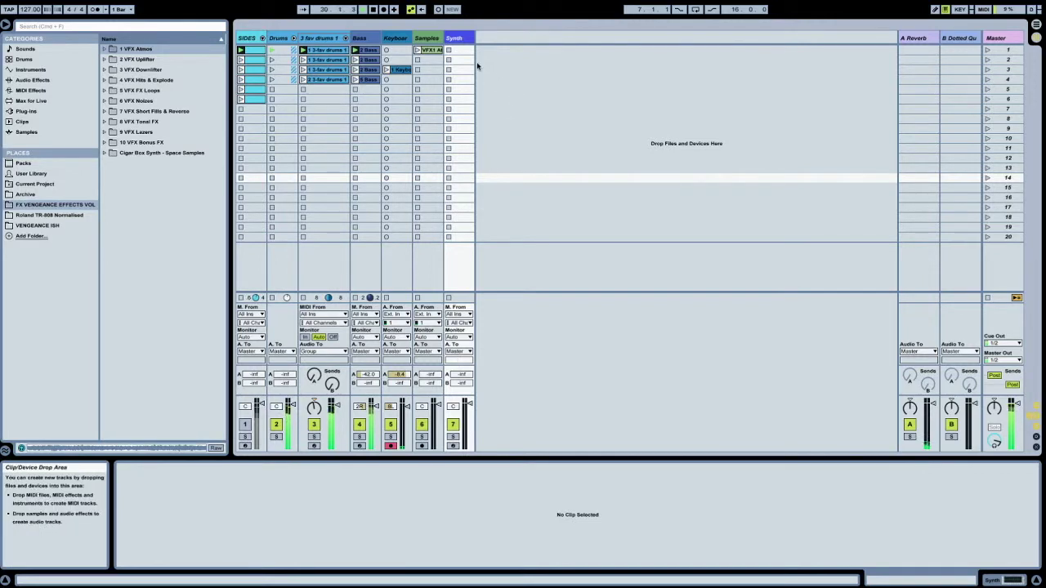
pyautogui.click(427, 50)
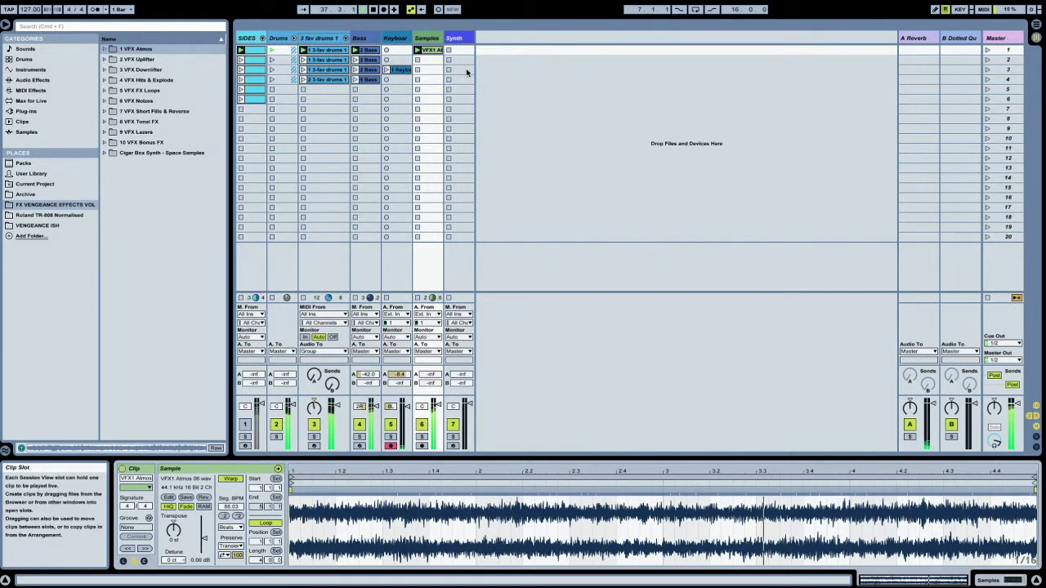
pyautogui.click(987, 60)
pyautogui.click(987, 69)
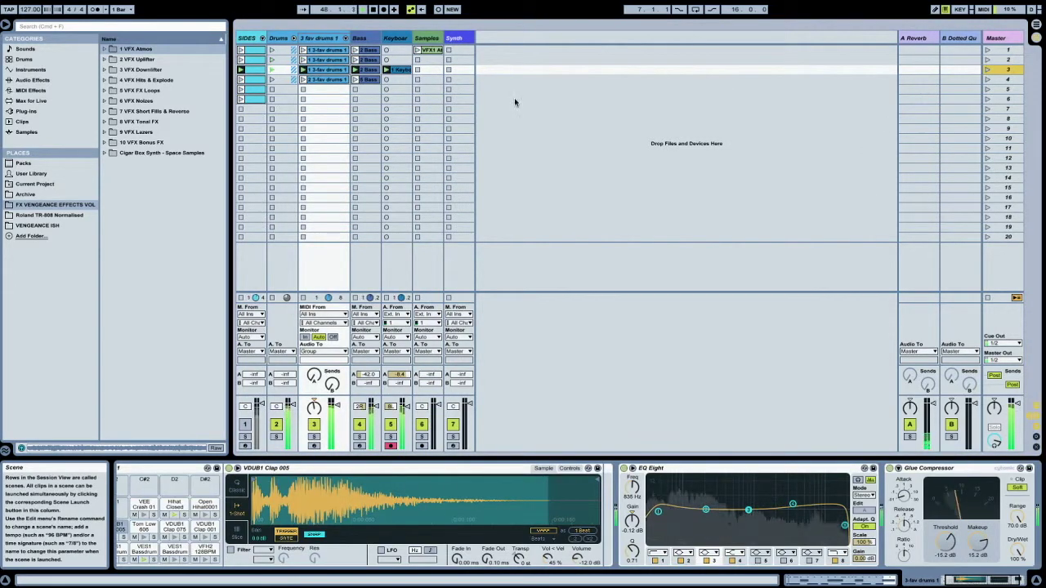
# Raise the Keyboard track's reverb send A to 0 dB
pyautogui.click(398, 376)
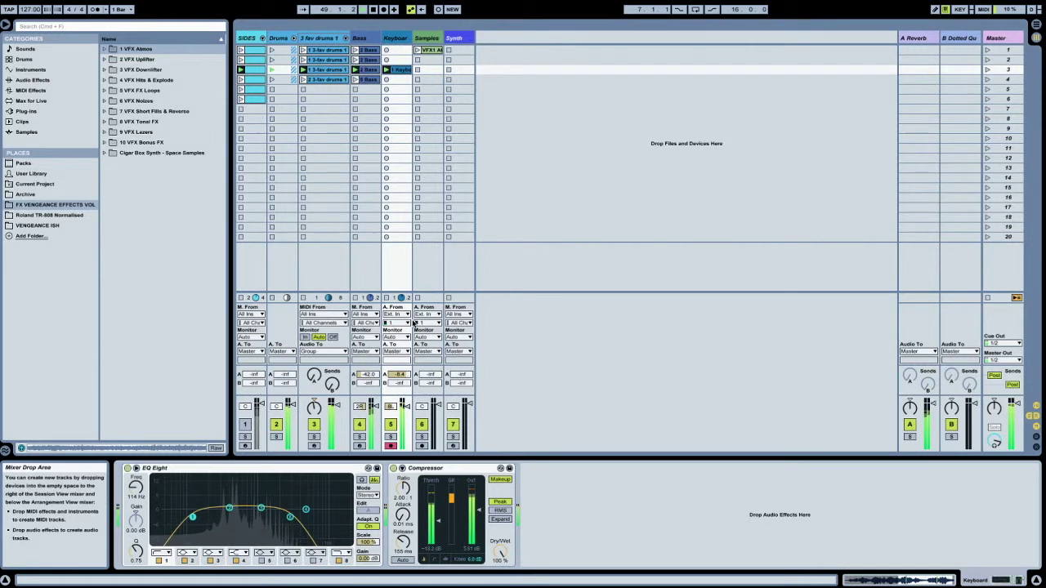
pyautogui.moveTo(398, 377); pyautogui.dragTo(398, 371)
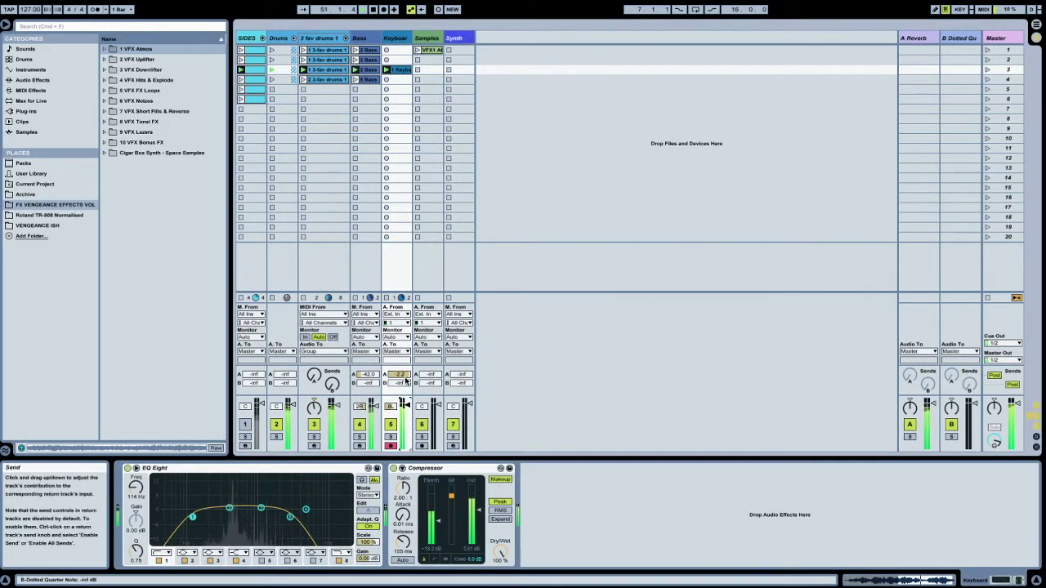
pyautogui.moveTo(404, 377); pyautogui.dragTo(402, 364)
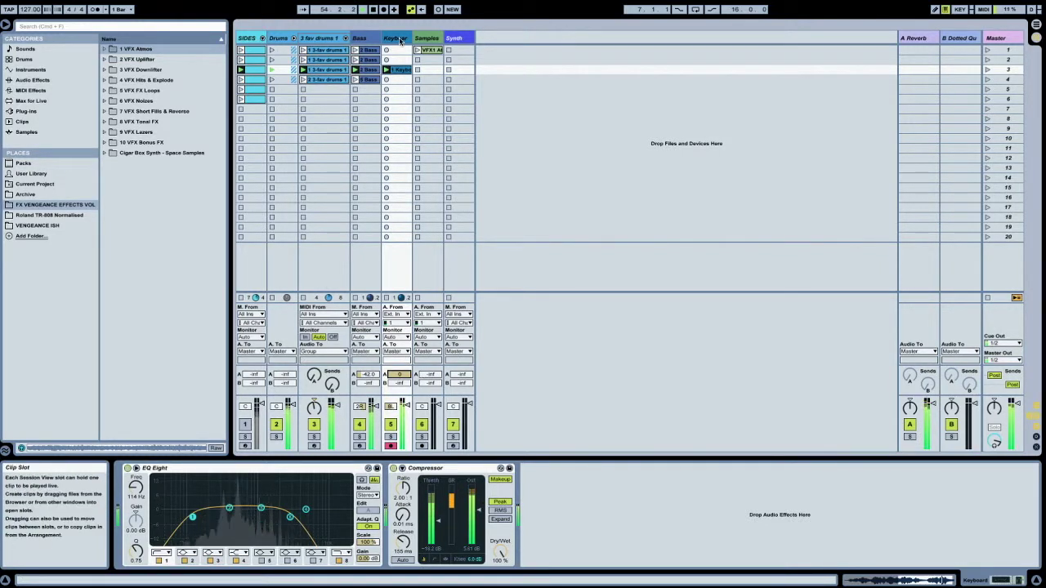
# Enable sidechaining on the Keyboard track's Compressor with SIDESCHAIN as its audio source, and stop all clips
pyautogui.click(402, 468)
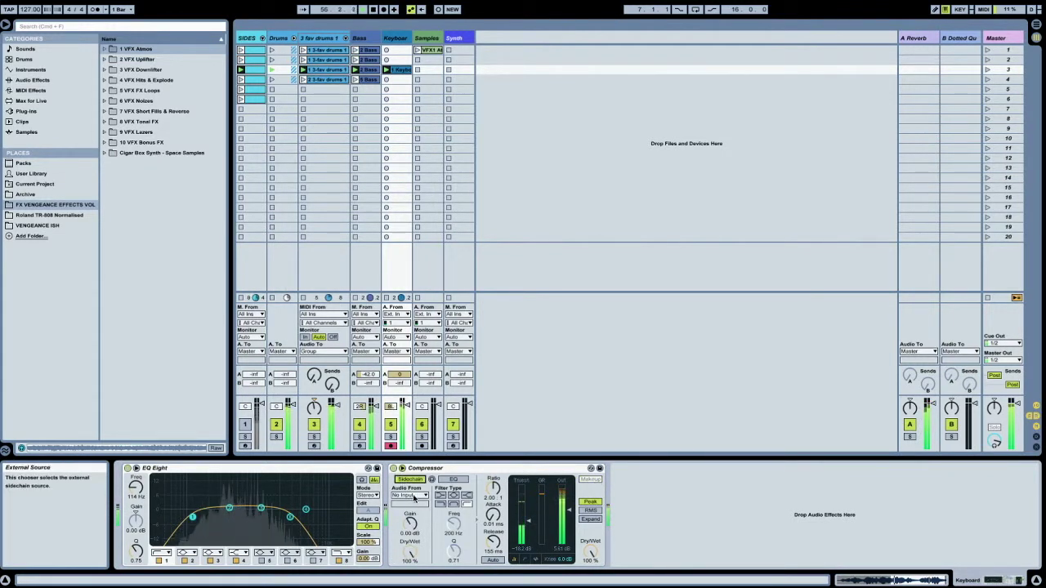
pyautogui.click(408, 495)
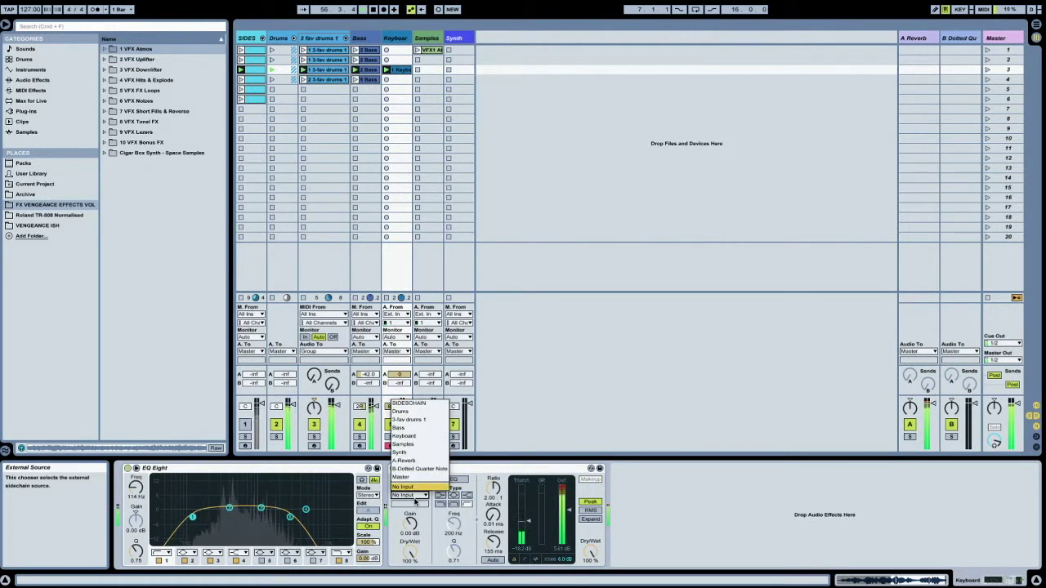
pyautogui.click(410, 415)
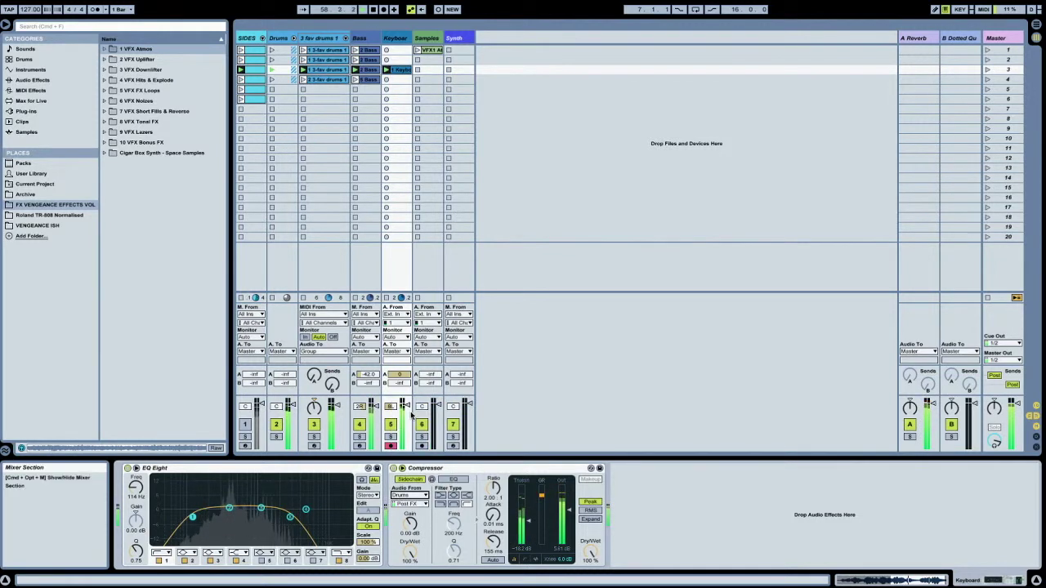
pyautogui.click(419, 495)
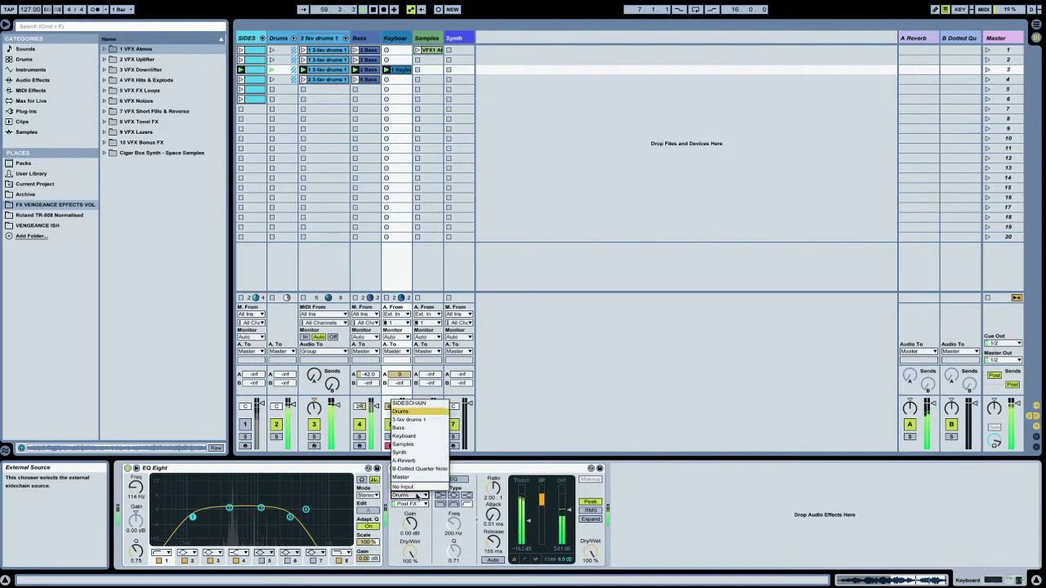
pyautogui.click(402, 405)
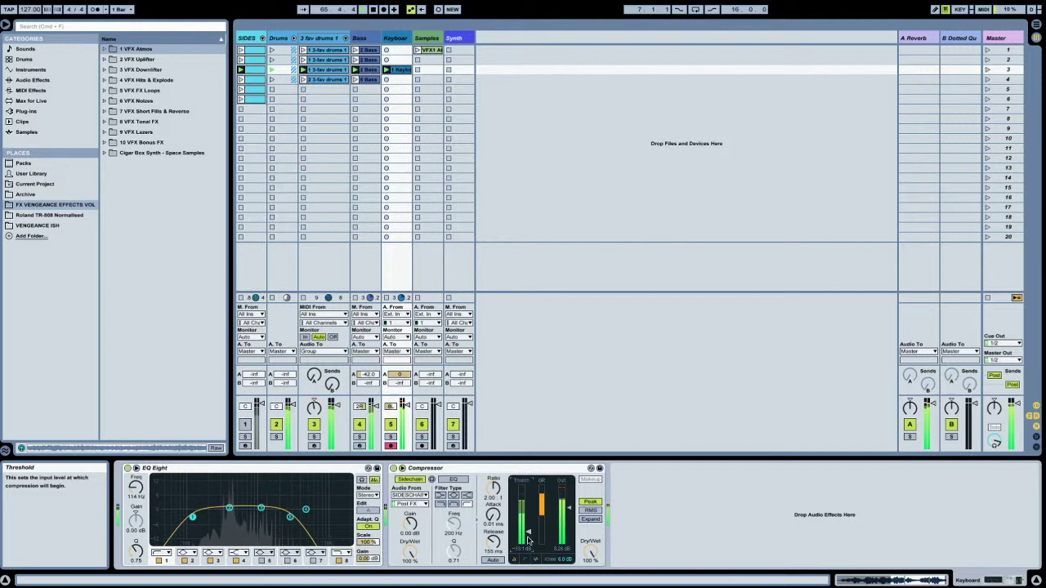
pyautogui.click(986, 299)
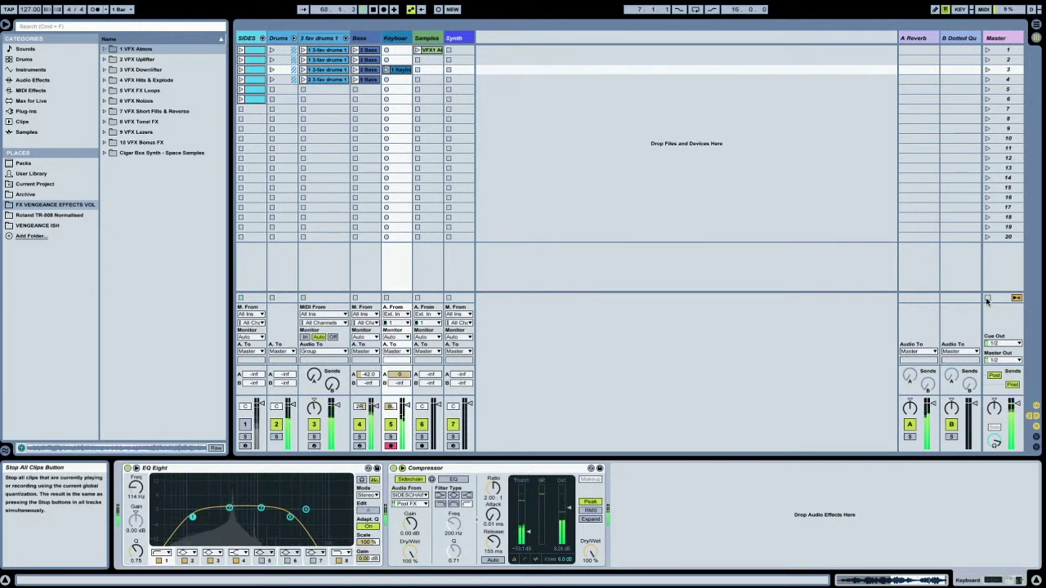
# Duplicate the SIDESCHAIN track and rename the copy Sidechain
pyautogui.click(246, 39)
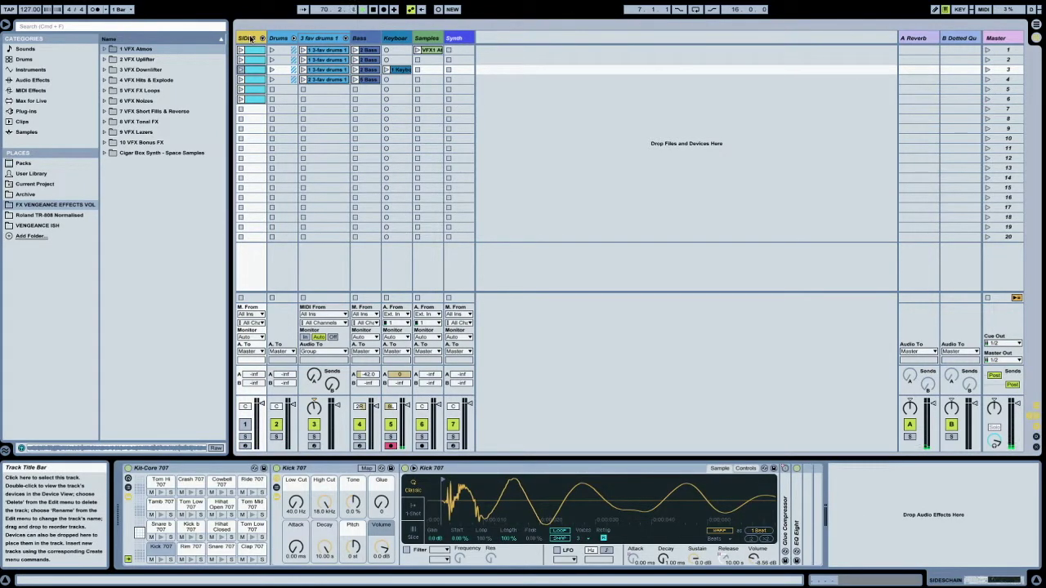
pyautogui.hotkey('ctrl', 'd')
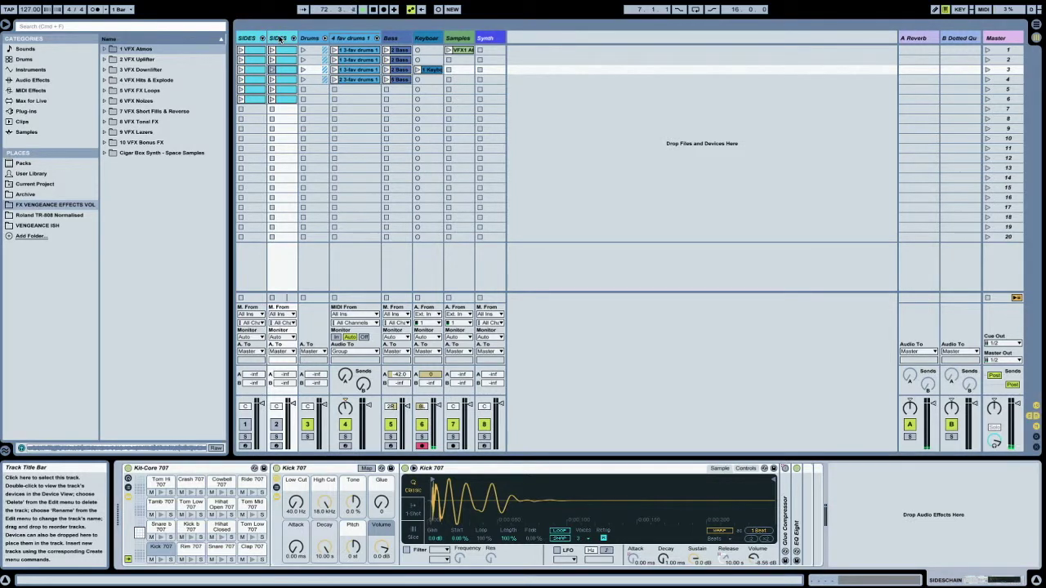
pyautogui.click(276, 40)
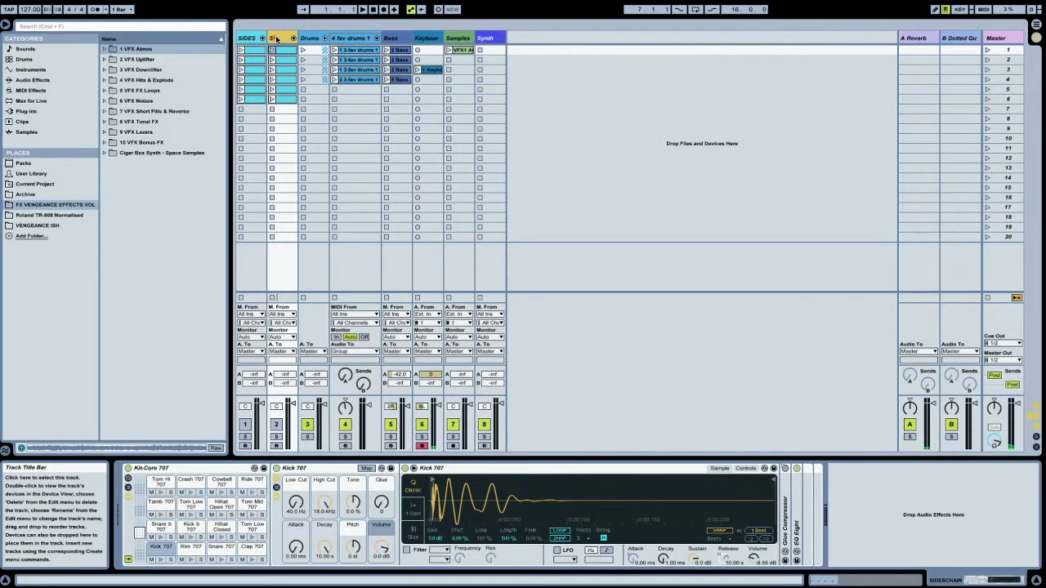
pyautogui.press('Return')
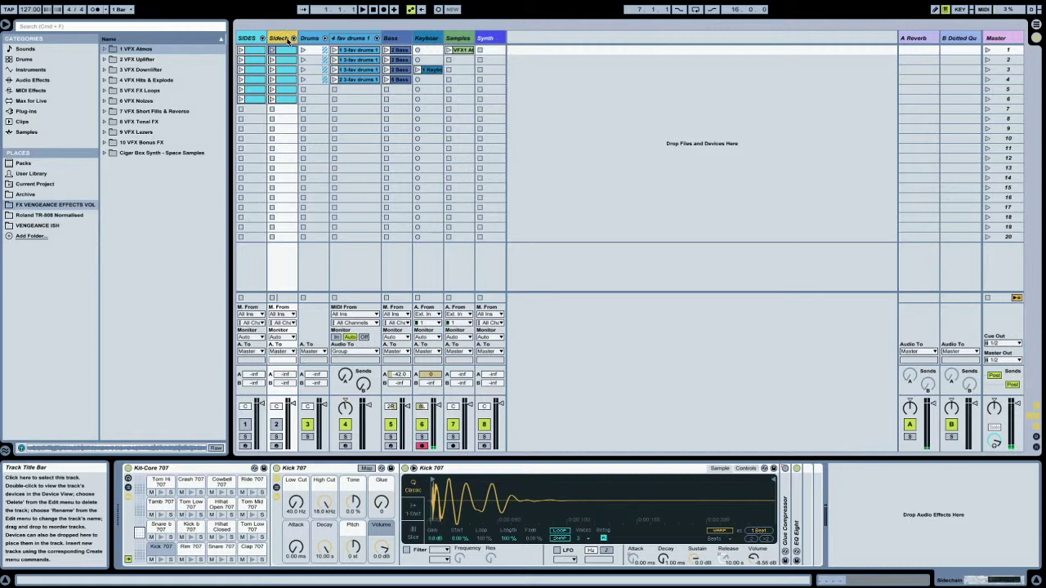
# Delete the clips in scenes 2 to 6 of the duplicated Sidechain track
pyautogui.click(287, 52)
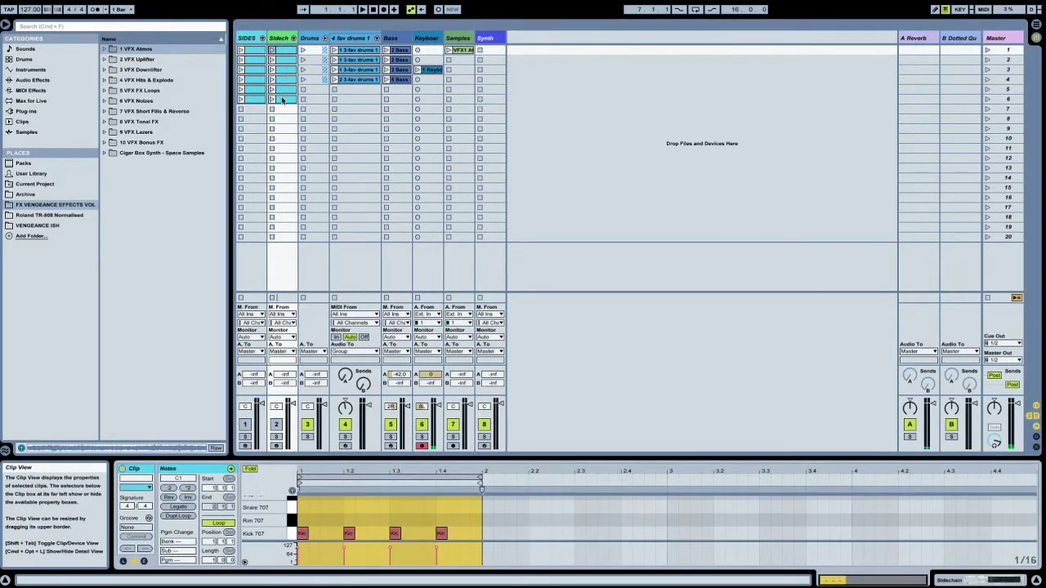
pyautogui.click(282, 100)
pyautogui.keyDown('shift'); pyautogui.click(289, 62); pyautogui.keyUp('shift')
pyautogui.press('Delete')
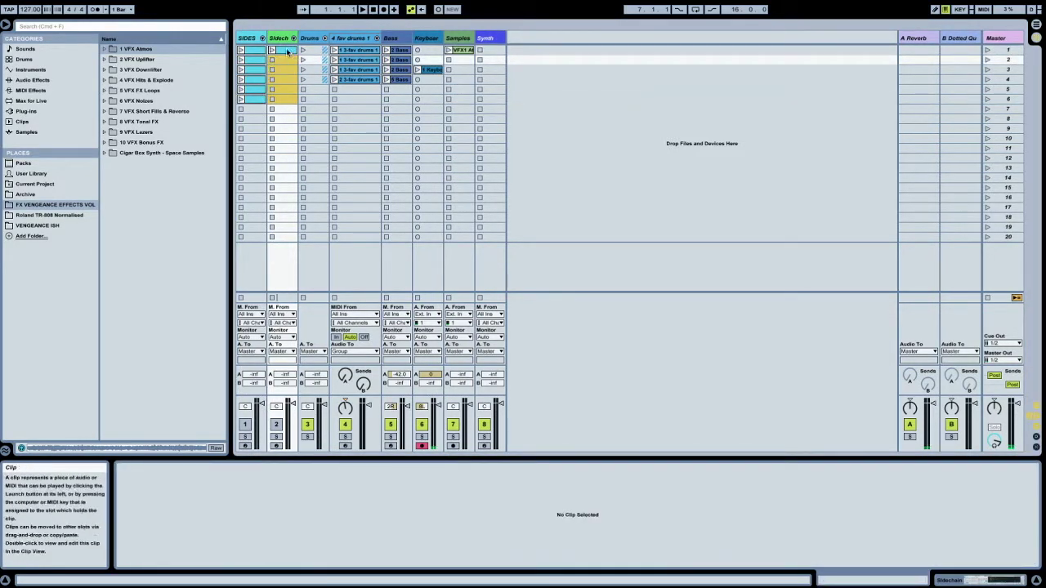
# Rework scene 1's Sidechain clip to only two Kick 707 notes, at 1.2.3 and 1.4.3, and launch the clip
pyautogui.click(286, 52)
pyautogui.click(343, 511)
pyautogui.click(304, 535)
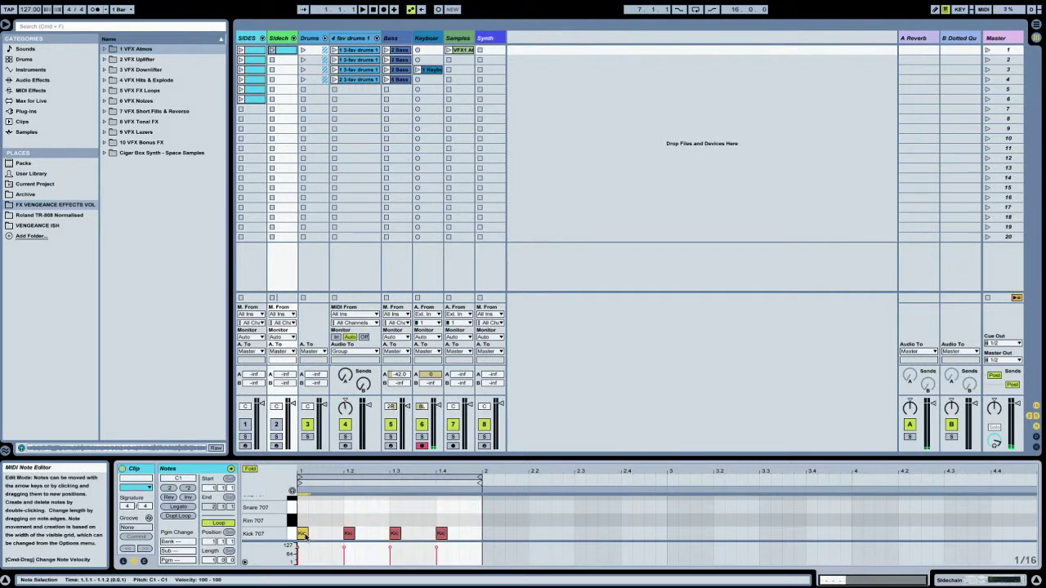
pyautogui.moveTo(305, 537); pyautogui.dragTo(327, 536)
pyautogui.click(349, 535)
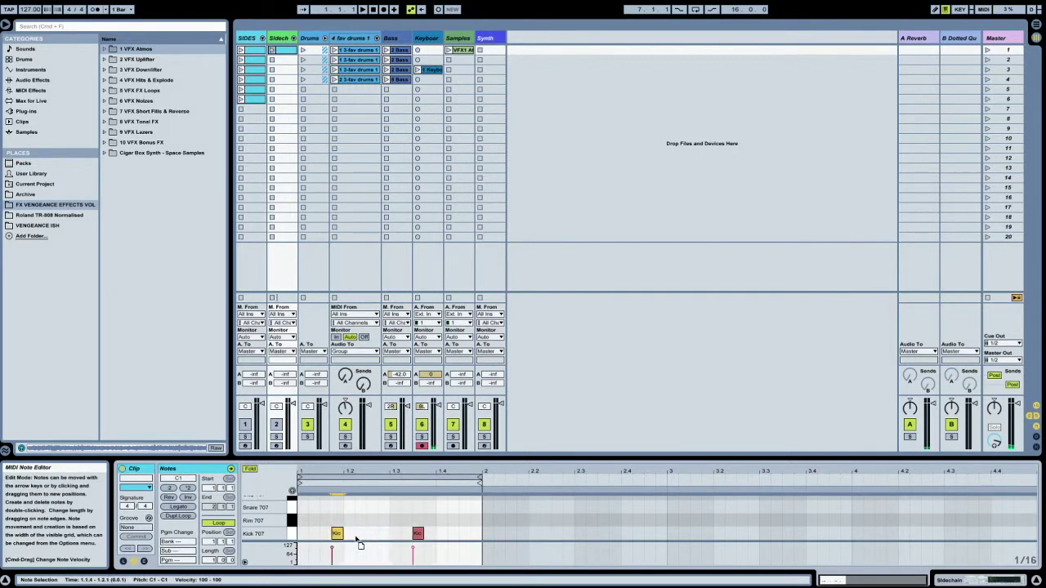
pyautogui.moveTo(357, 544); pyautogui.dragTo(475, 545)
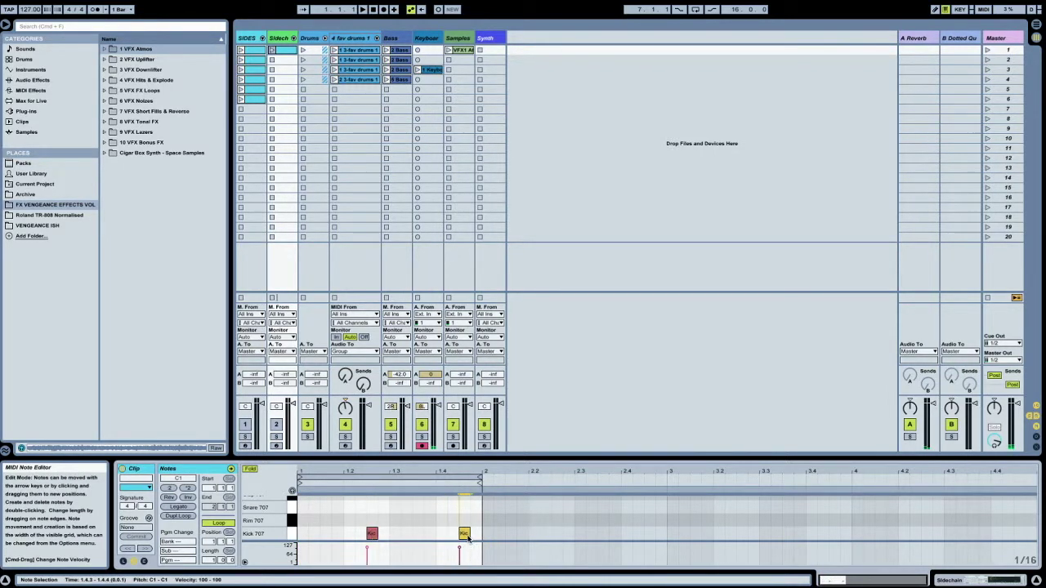
pyautogui.click(272, 50)
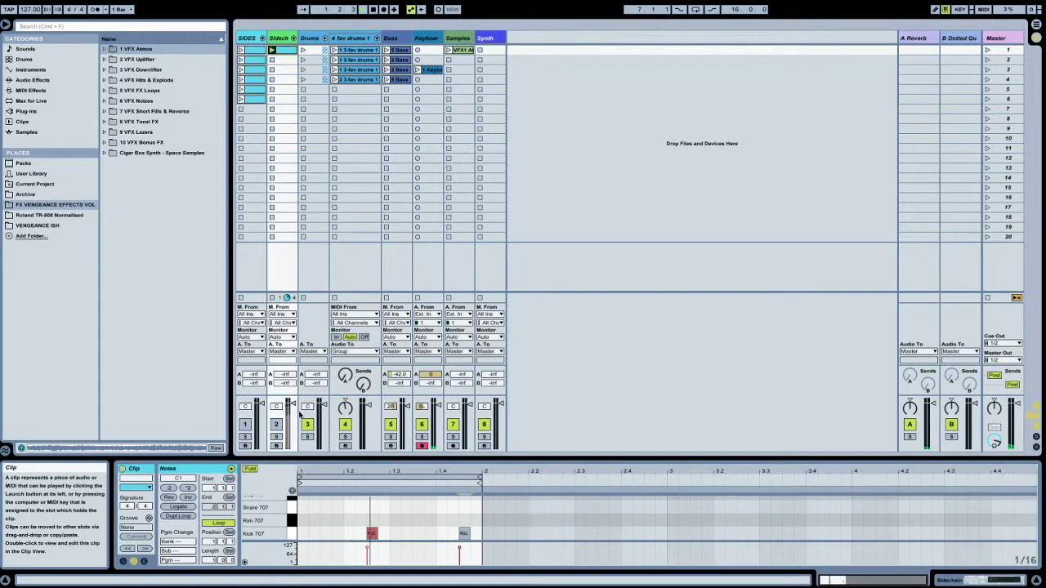
# Copy scene 4's 3-fav drums clip into the Sidechain track and strip its looped notes down to the Snare b 707 hits
pyautogui.click(351, 80)
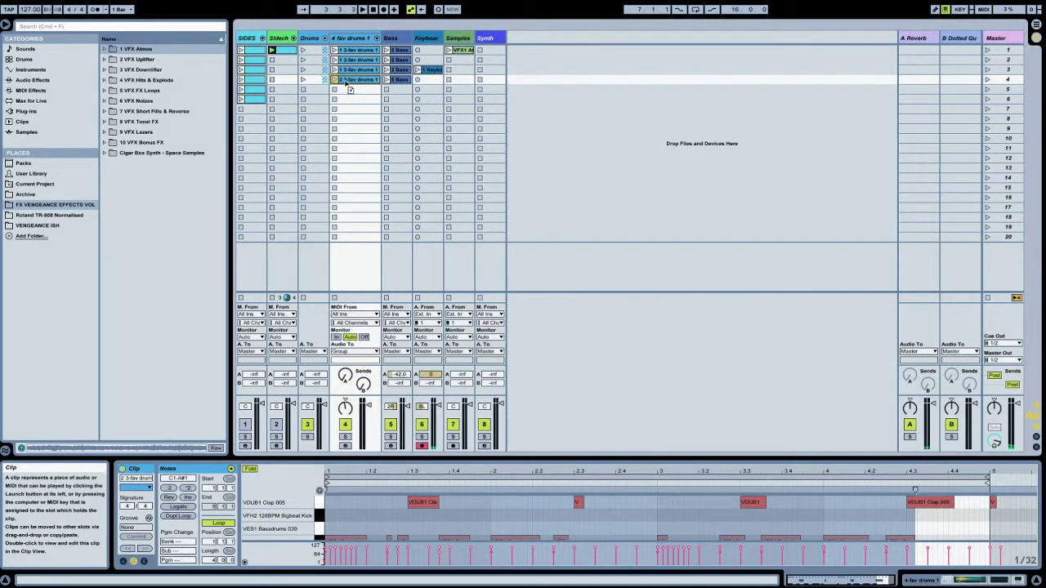
pyautogui.moveTo(350, 87); pyautogui.dragTo(286, 82)
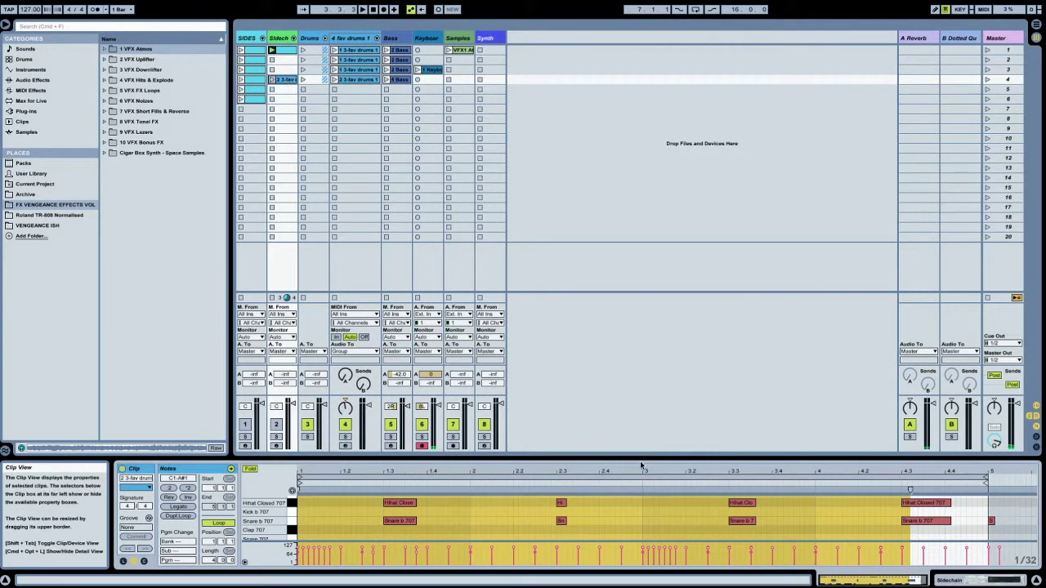
pyautogui.scroll(-3, 580, 512)
pyautogui.moveTo(315, 517); pyautogui.dragTo(297, 495)
pyautogui.scroll(5, 964, 522)
pyautogui.press('Delete')
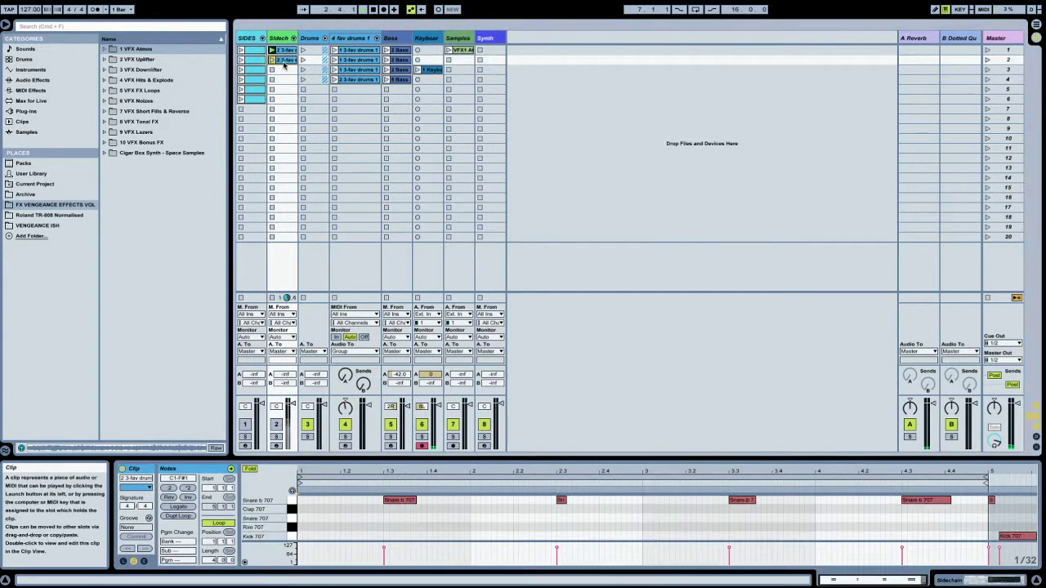
# Copy the snare-only Sidechain clip down the track through scene 6 and launch scene 3
pyautogui.moveTo(283, 62); pyautogui.dragTo(283, 81)
pyautogui.moveTo(284, 80); pyautogui.dragTo(283, 99)
pyautogui.click(987, 69)
# Switch the Keyboard Compressor's sidechain source to the Sidechain track and adjust its release to about 371 ms
pyautogui.click(426, 39)
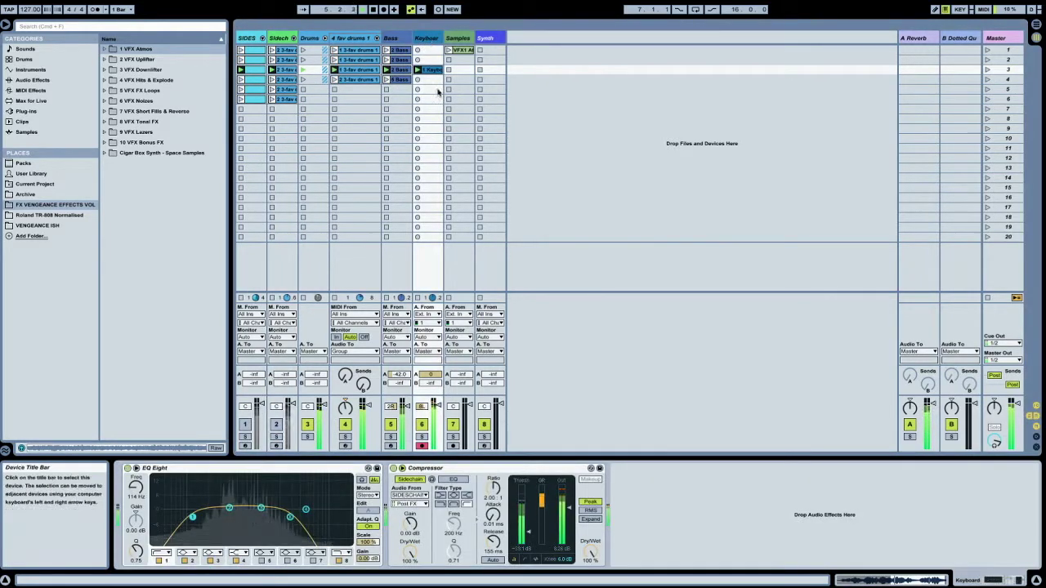
pyautogui.click(416, 495)
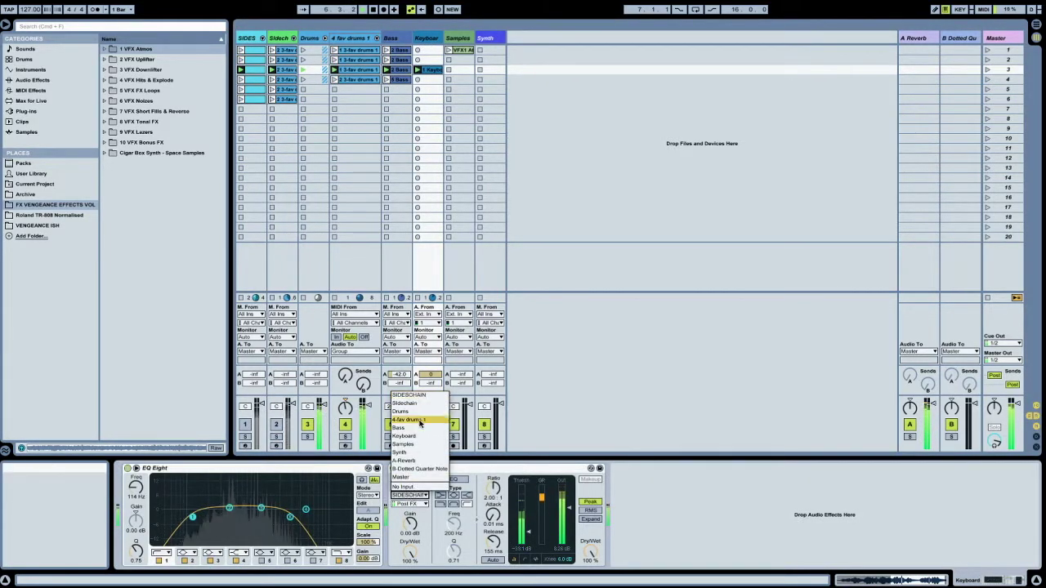
pyautogui.click(425, 404)
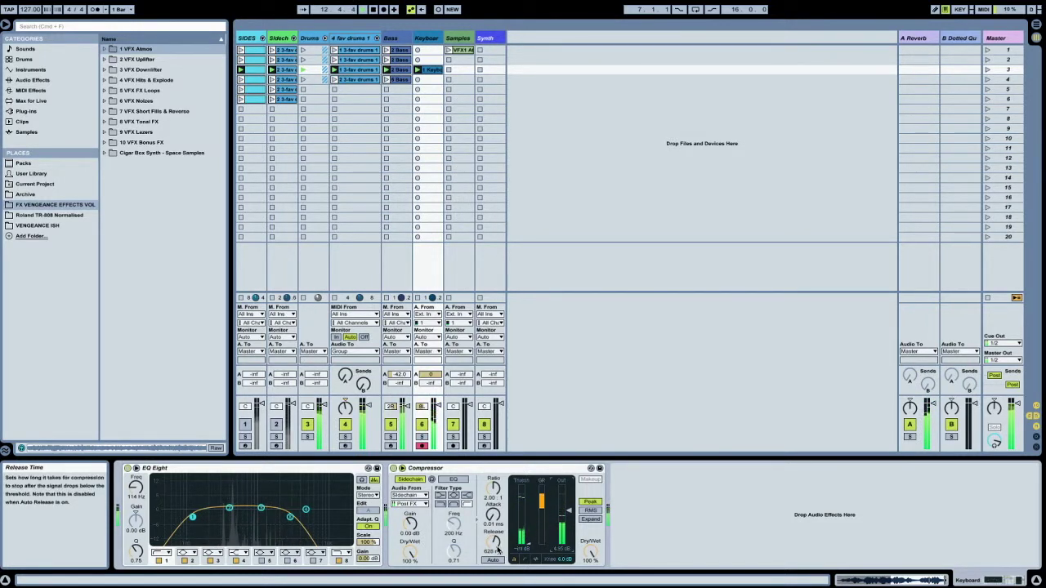
pyautogui.moveTo(494, 541); pyautogui.dragTo(493, 527)
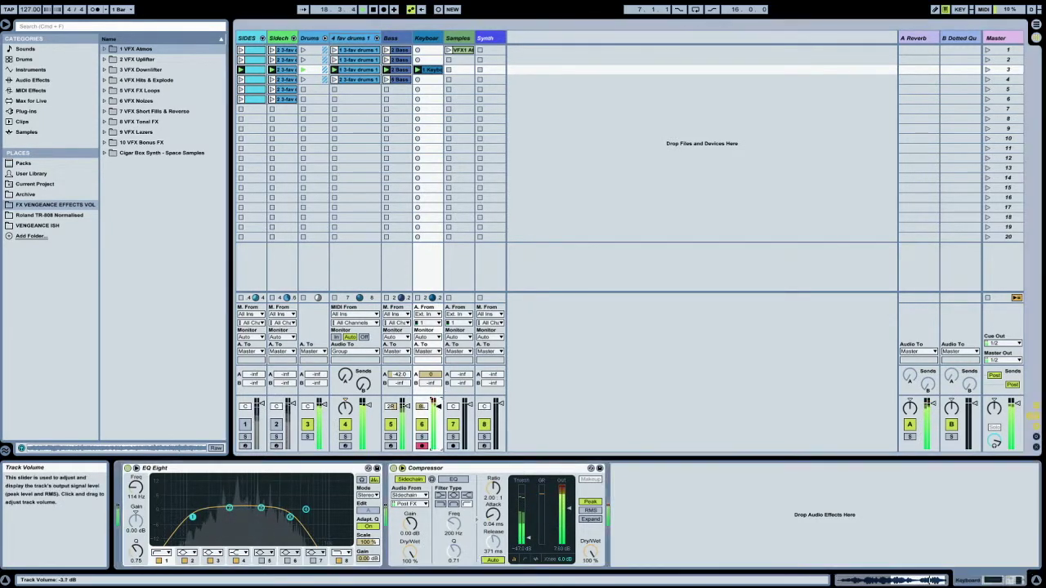
# Record a new keyboard part into scene 4 of the Keyboard track and play it back as a looping clip
pyautogui.click(487, 41)
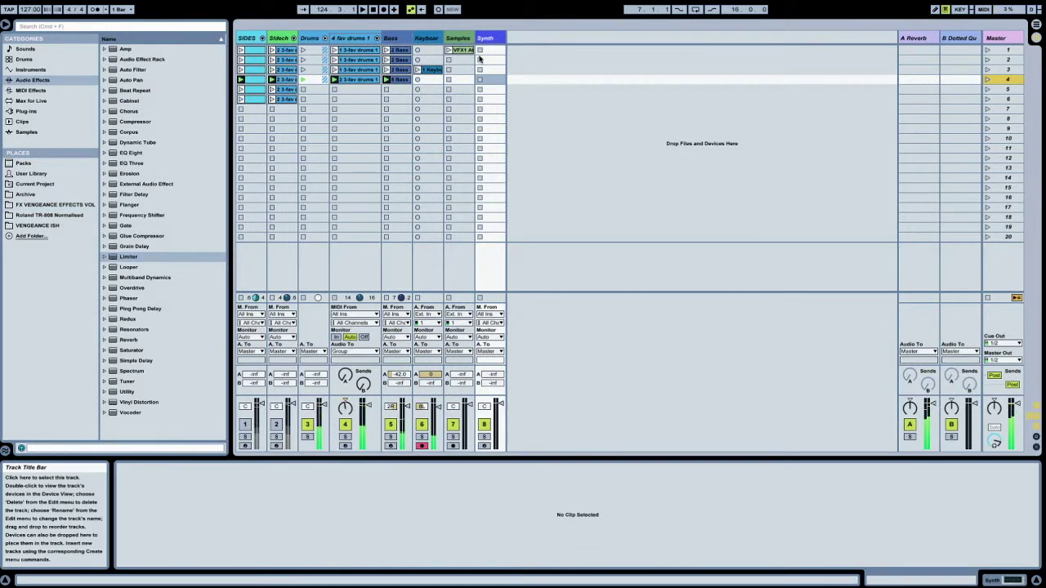
pyautogui.click(420, 80)
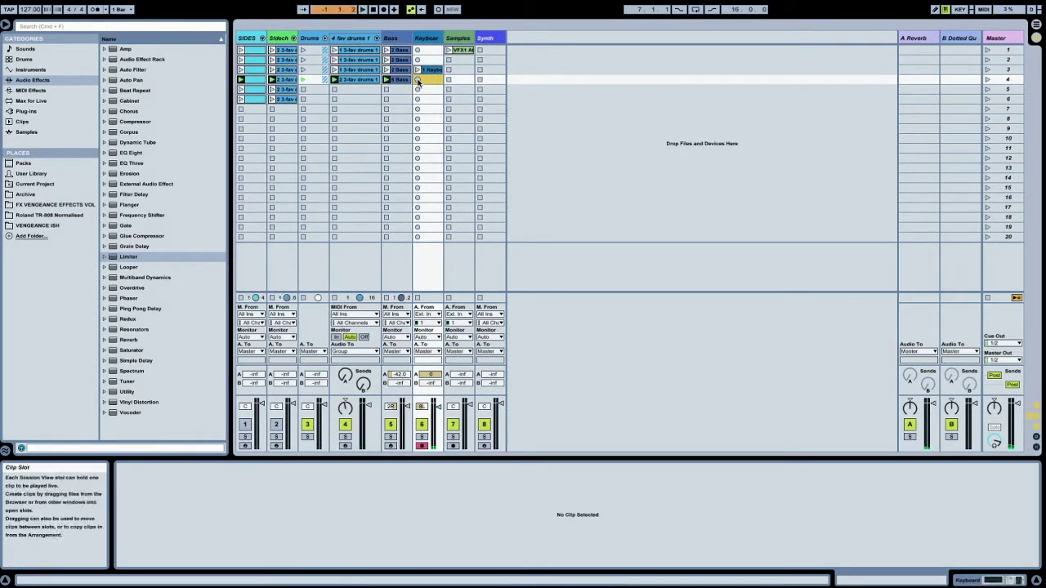
pyautogui.click(418, 81)
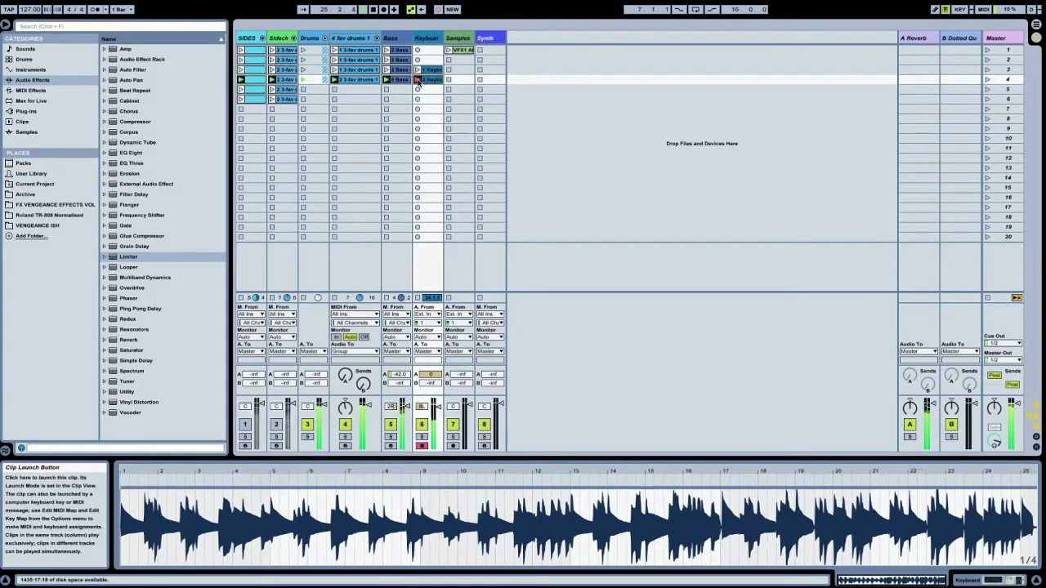
pyautogui.click(418, 80)
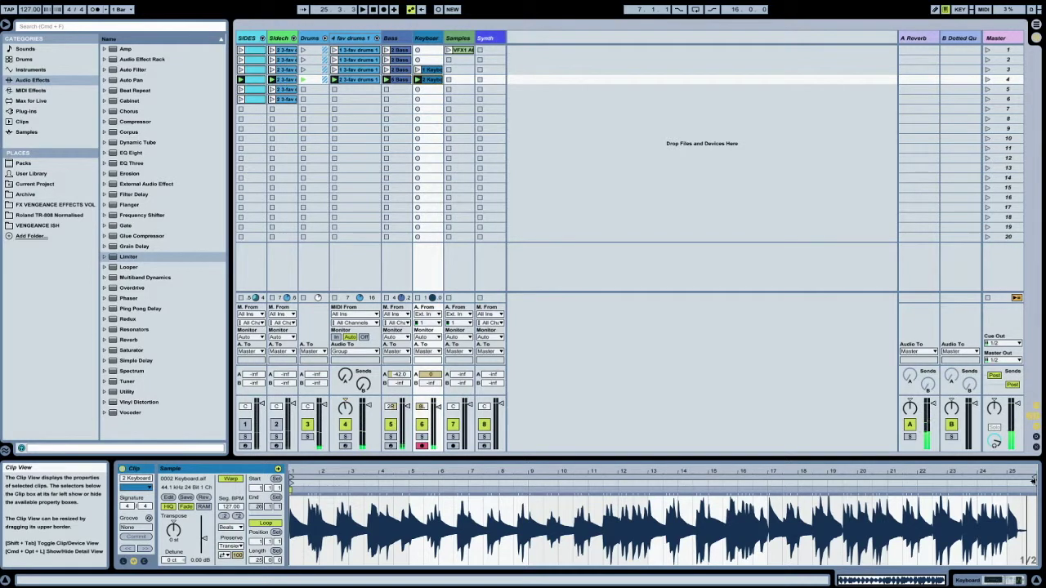
# Trim the new keyboard clip's loop to the eight bars from bar 17 to bar 25
pyautogui.moveTo(1033, 483); pyautogui.dragTo(1008, 485)
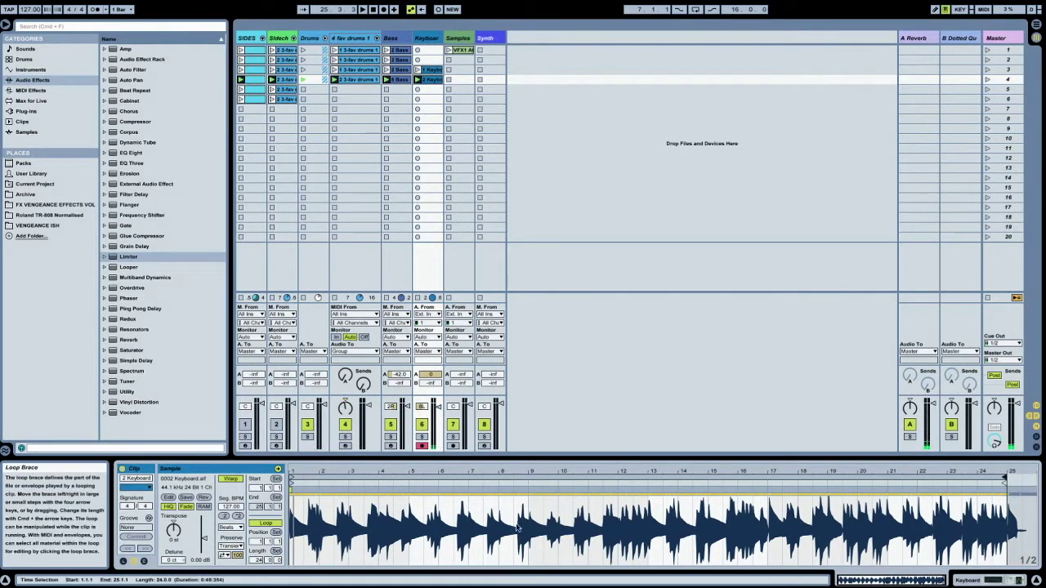
pyautogui.moveTo(290, 482)
pyautogui.mouseDown()
pyautogui.moveTo(912, 530)
pyautogui.moveTo(922, 515)
pyautogui.moveTo(900, 479)
pyautogui.mouseUp()
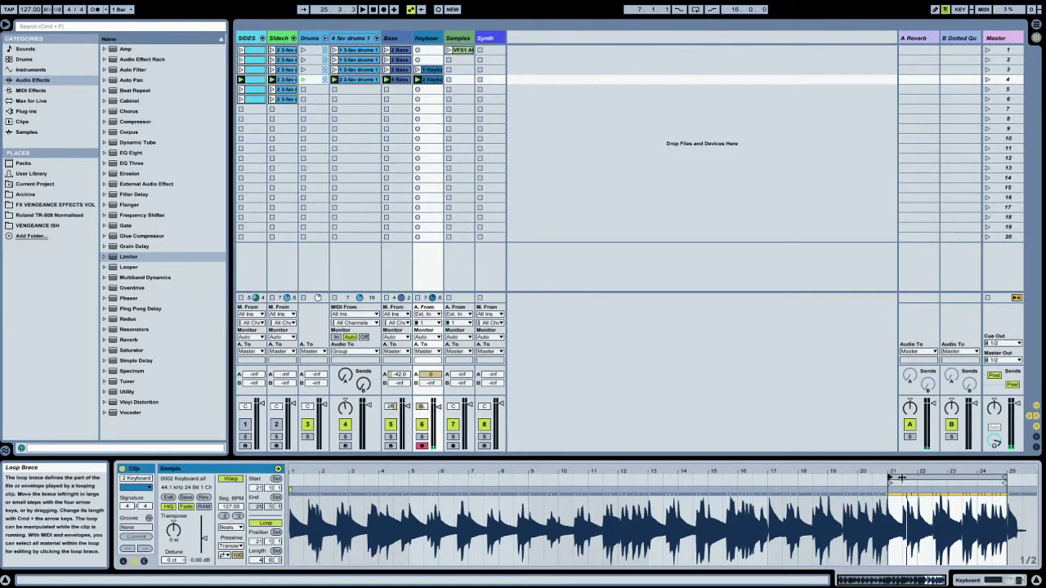
pyautogui.click(902, 480)
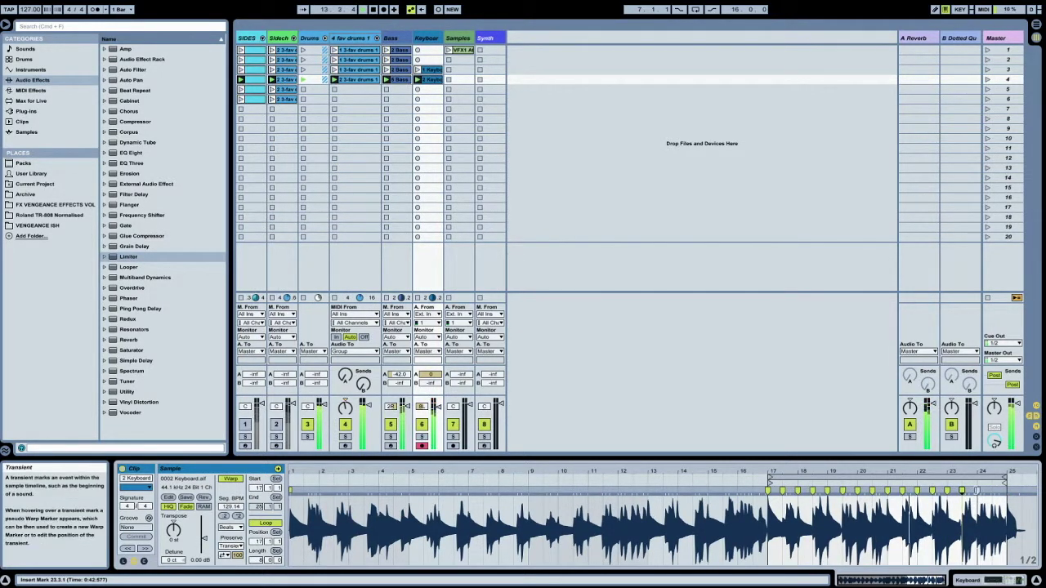
# Add warp markers every half bar through the end of the keyboard clip's loop at 25.1.1, and switch to the track's devices
pyautogui.moveTo(978, 492); pyautogui.dragTo(1006, 491)
pyautogui.doubleClick(991, 492)
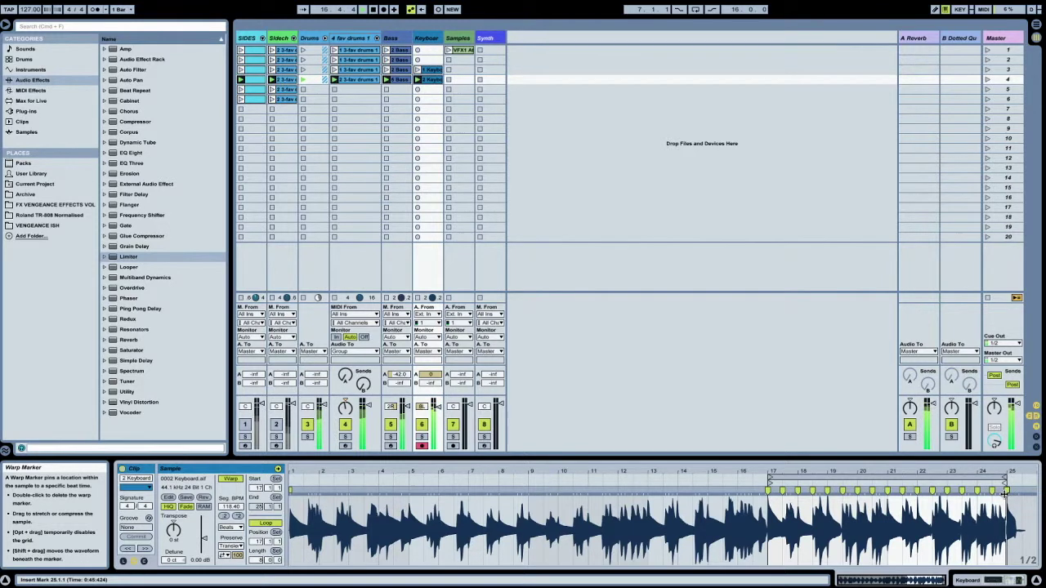
pyautogui.hotkey('shift', 'Tab')
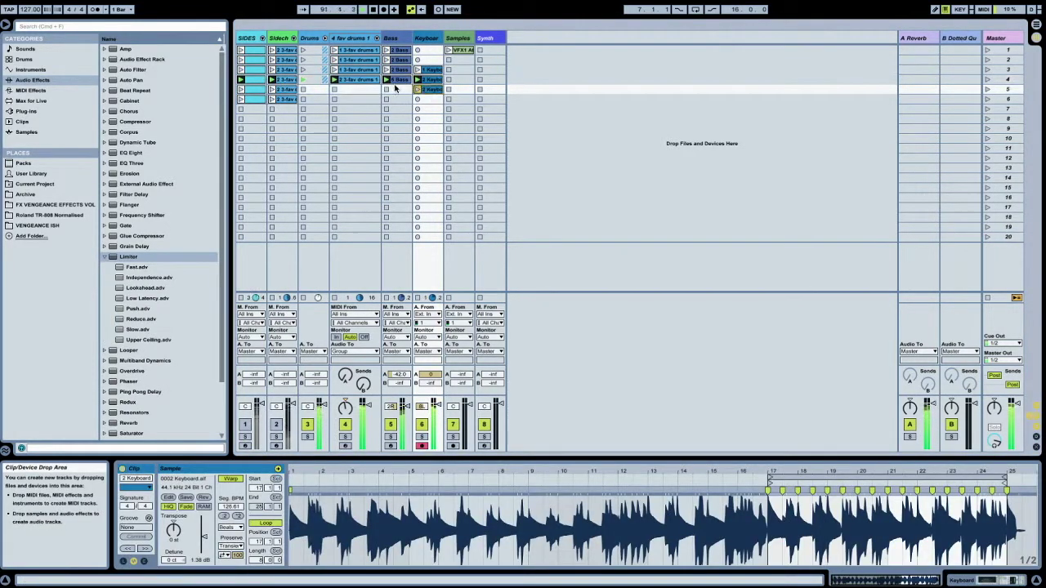
# Copy scene 4's bass clip and full drums clip into scene 5, and show the Keyboard track's devices
pyautogui.click(395, 88)
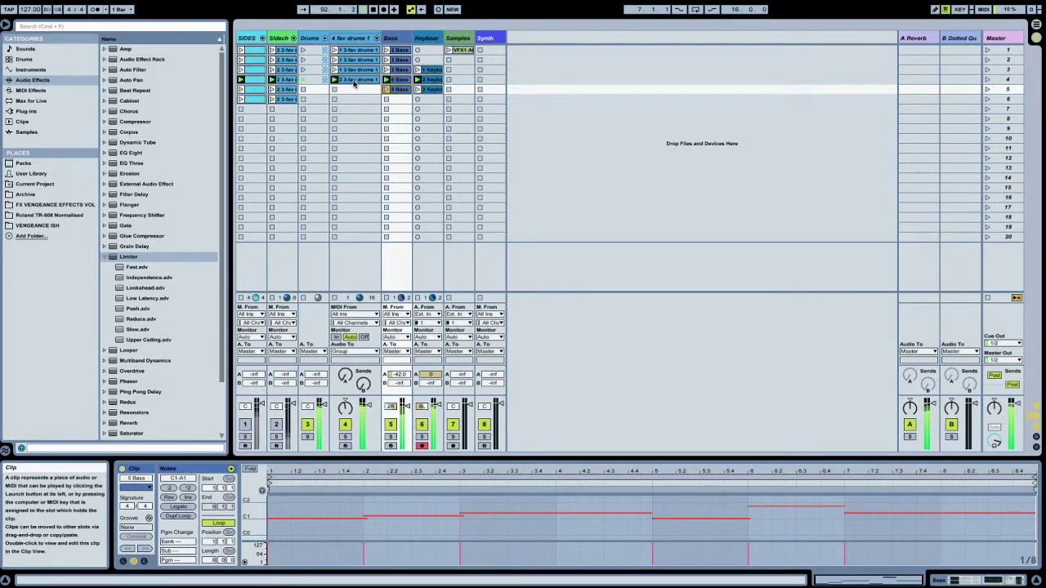
pyautogui.moveTo(353, 83); pyautogui.dragTo(356, 93)
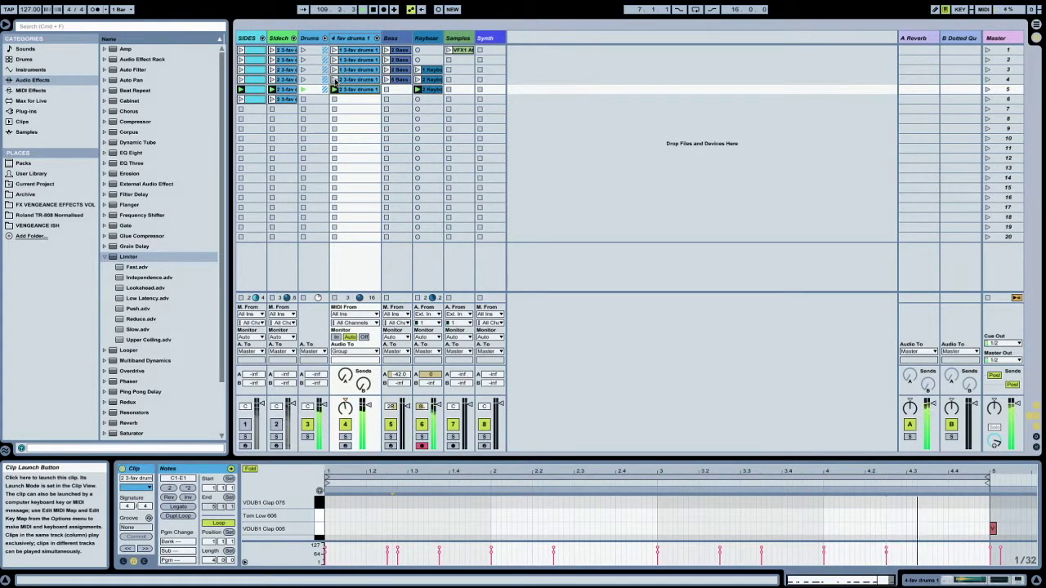
pyautogui.click(349, 80)
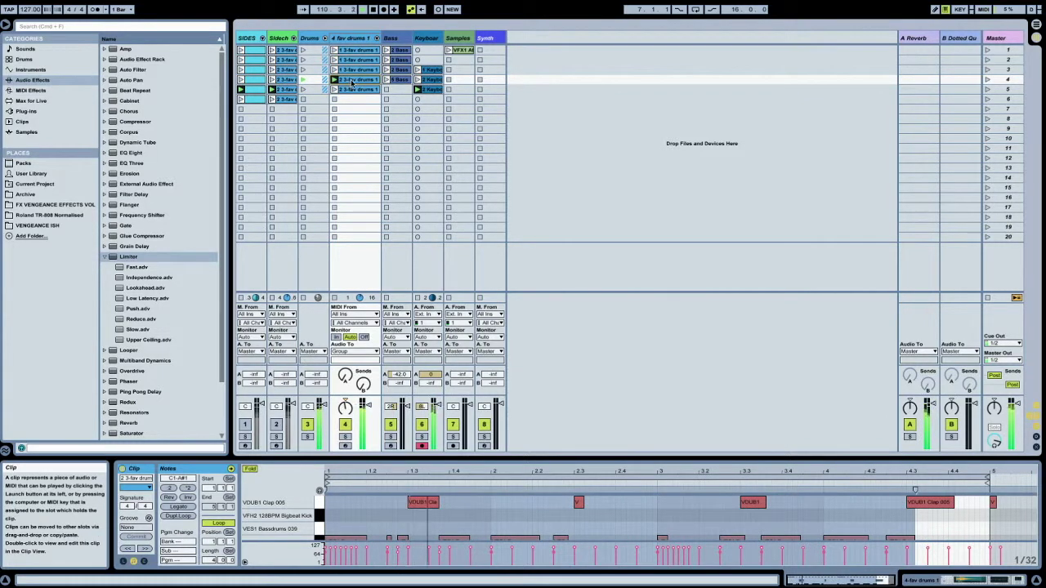
pyautogui.click(353, 90)
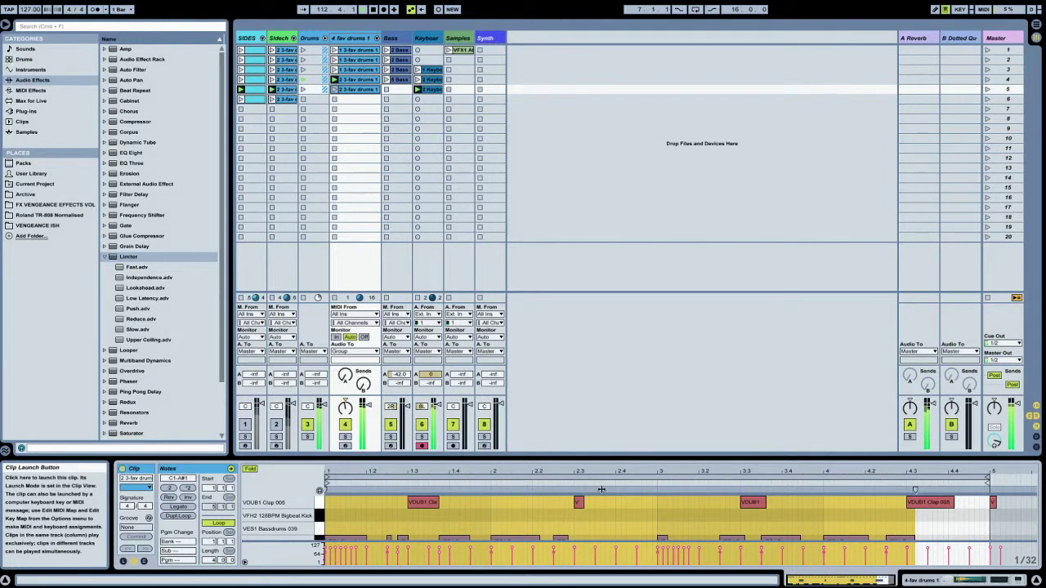
pyautogui.click(433, 39)
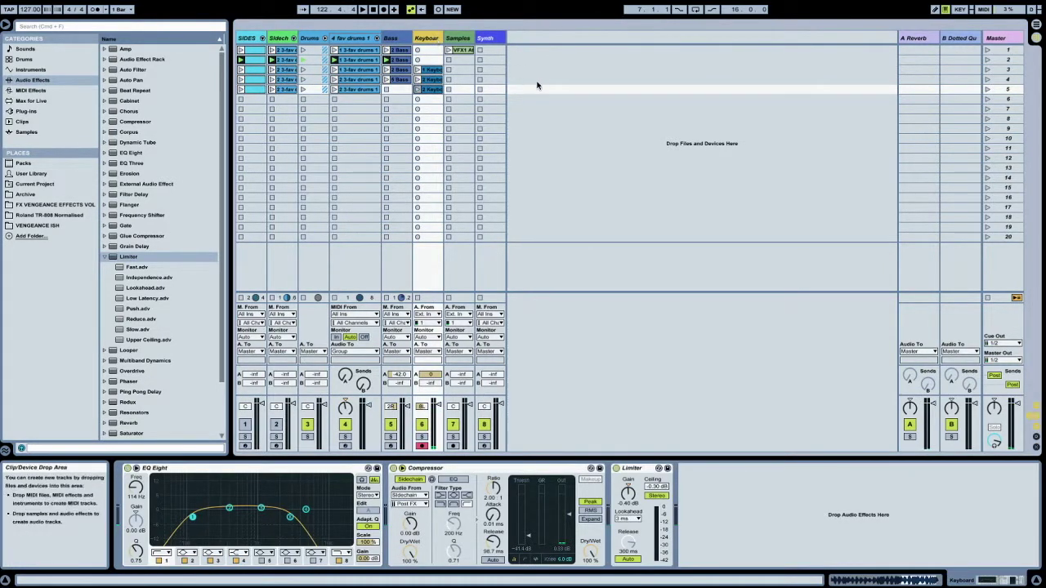